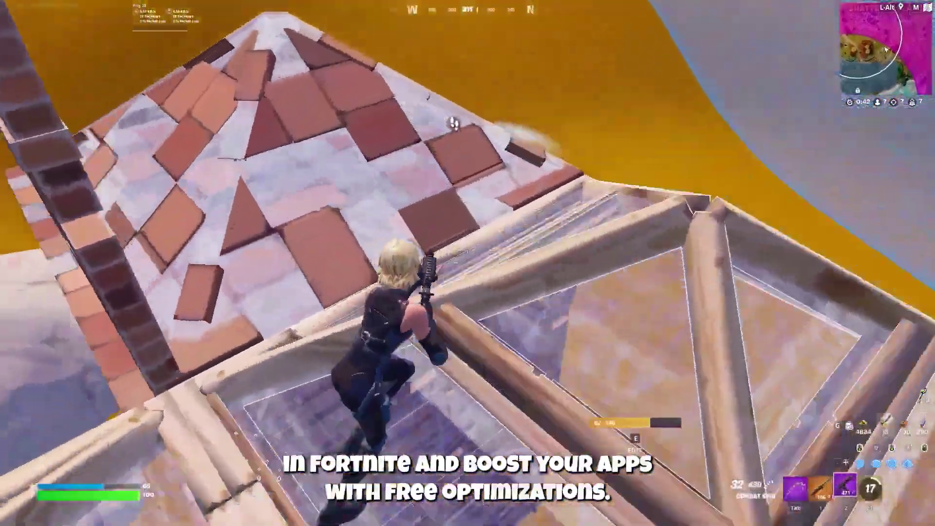
# Step: Equip the Harvesting Tool with Tab, then enter build mode with Q
pyautogui.press('Tab')
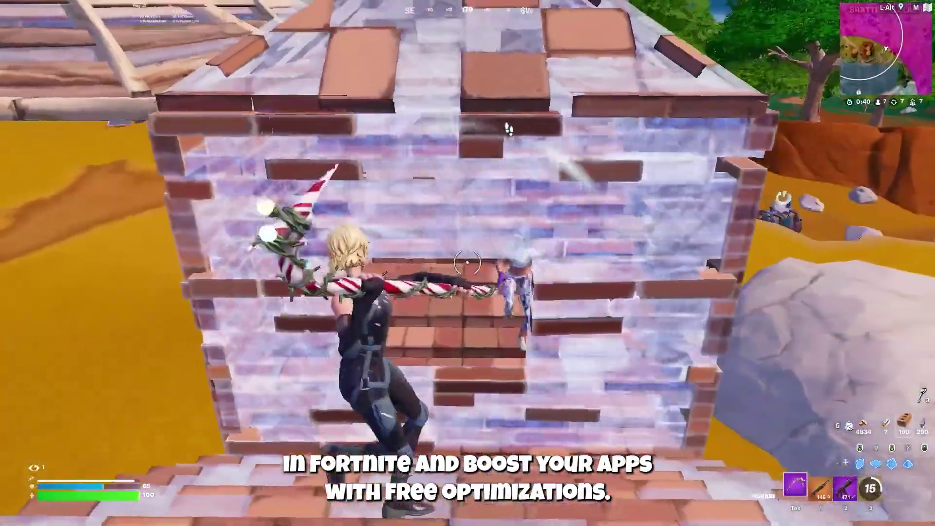
pyautogui.press('q')
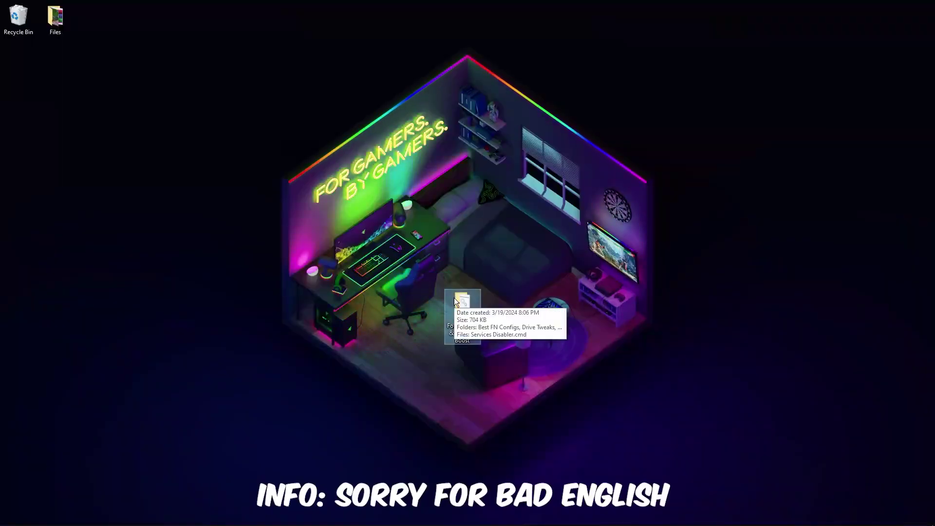
# Step: Open the CHSS2 Fortnite FPS & Latency Boost folder, then Best FN Configs > Very Very Low End PC
pyautogui.doubleClick(455, 300)
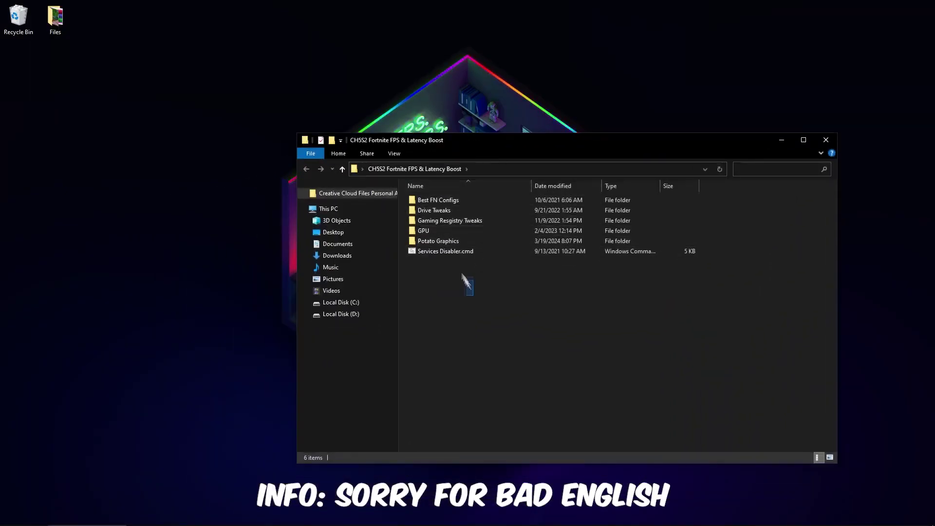
pyautogui.moveTo(475, 294); pyautogui.dragTo(441, 275)
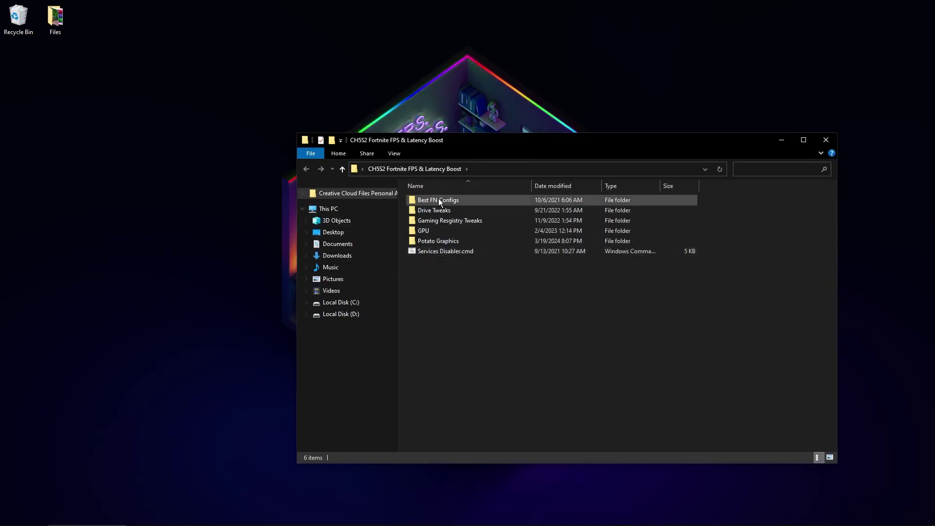
pyautogui.click(416, 199)
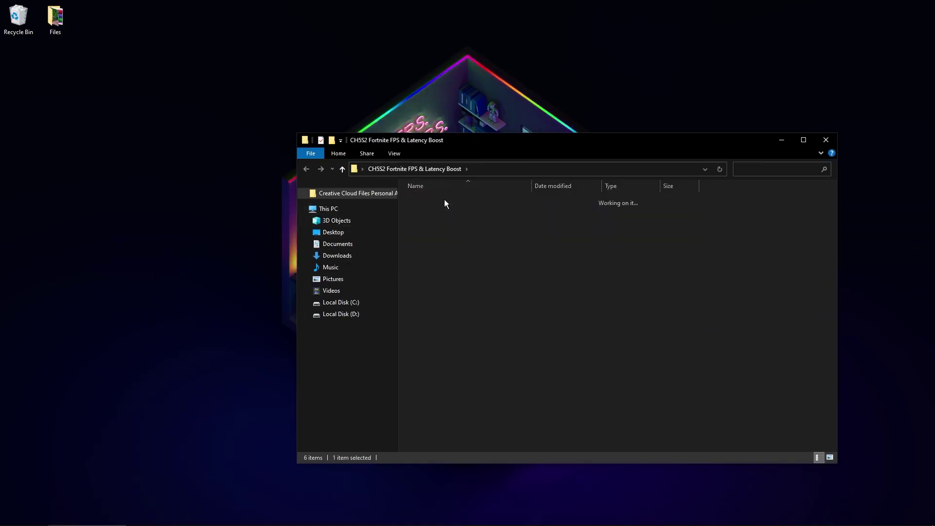
pyautogui.moveTo(450, 139); pyautogui.dragTo(548, 133)
pyautogui.moveTo(583, 275); pyautogui.dragTo(547, 244)
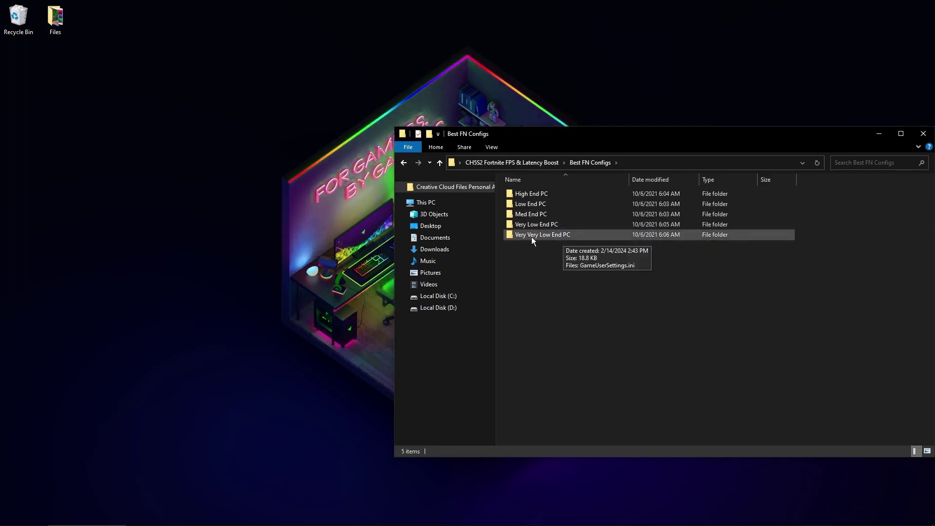
pyautogui.doubleClick(569, 236)
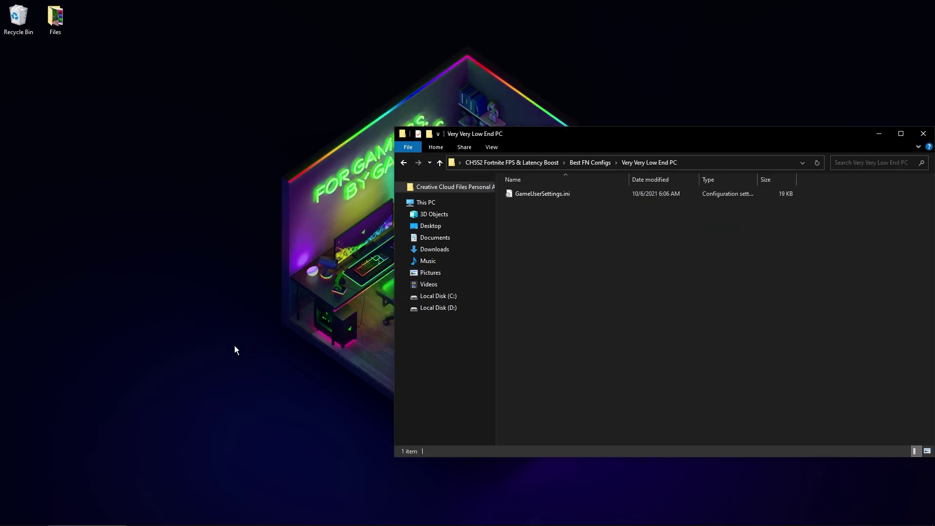
# Step: Open %appdata% from the Run prompt and go up to the AppData folder
pyautogui.press('super+r')
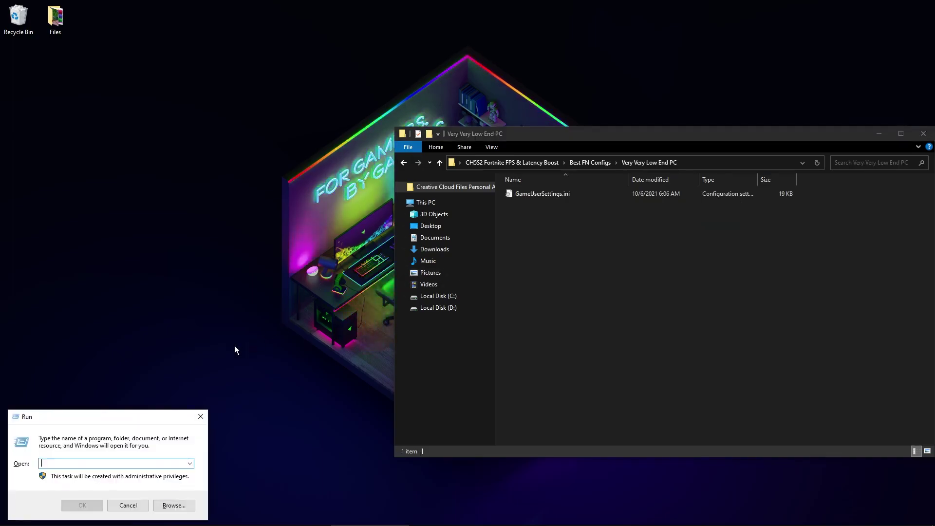
pyautogui.write('%appd')
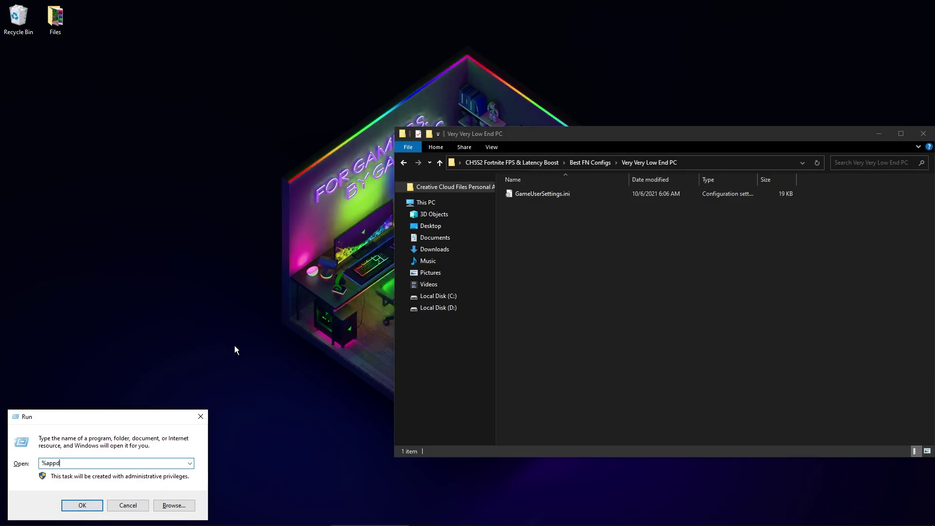
pyautogui.write('ata%')
pyautogui.press('Return')
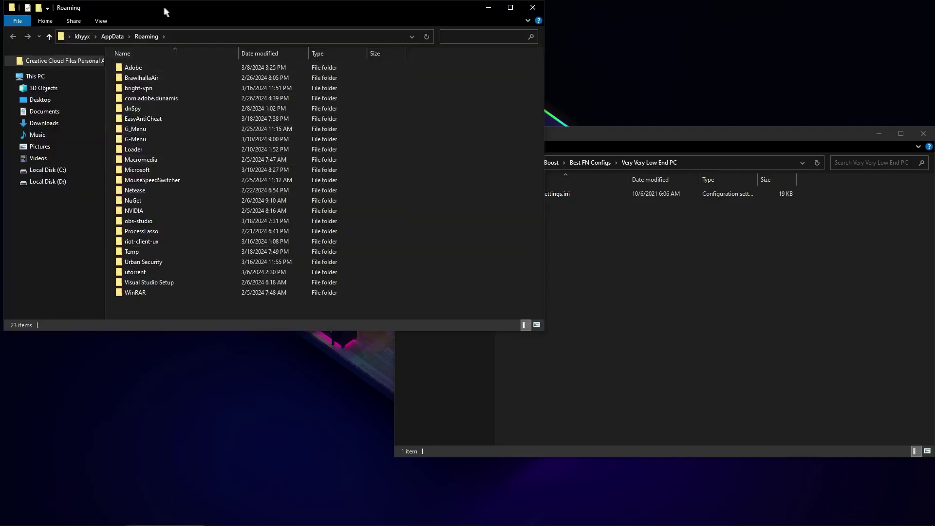
pyautogui.moveTo(165, 12); pyautogui.dragTo(458, 214)
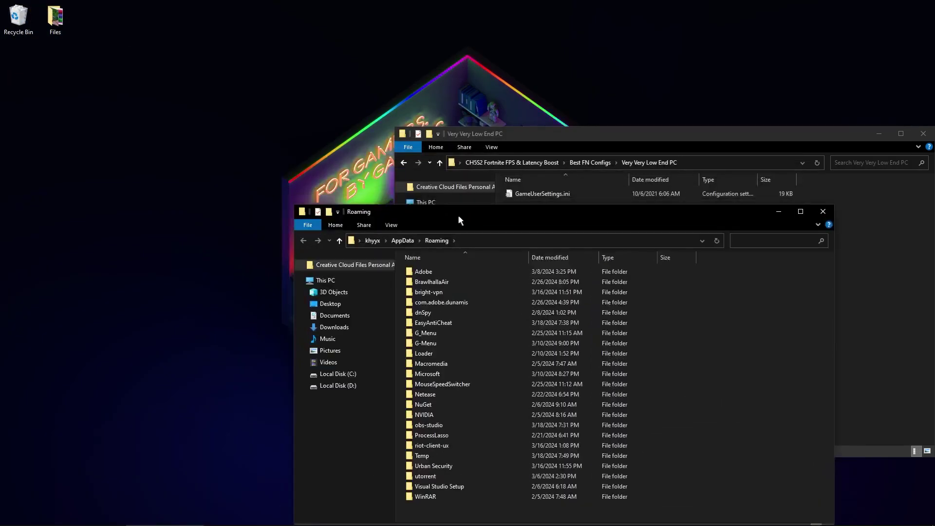
pyautogui.click(402, 240)
# Step: Browse Local > FortniteGame > Saved > Config > WindowsClient and pick up the low-end GameUserSettings.ini
pyautogui.doubleClick(422, 270)
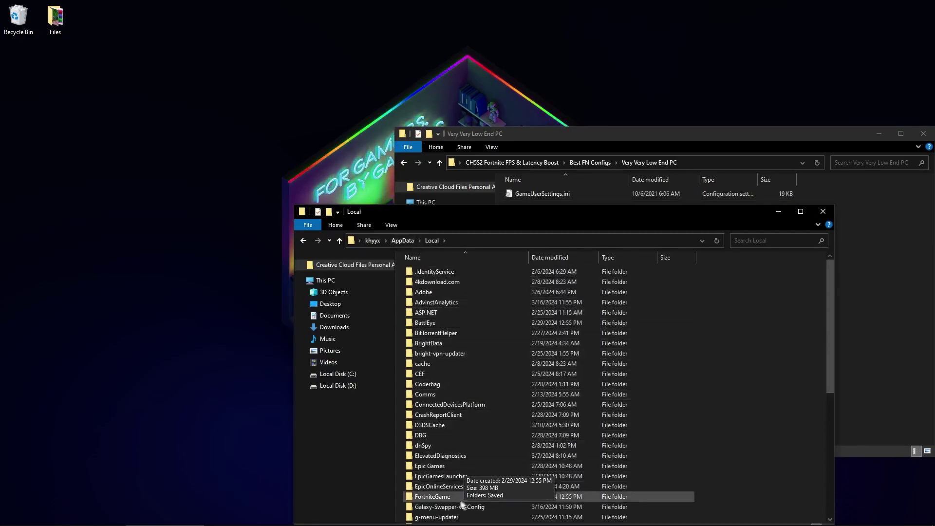
pyautogui.doubleClick(446, 496)
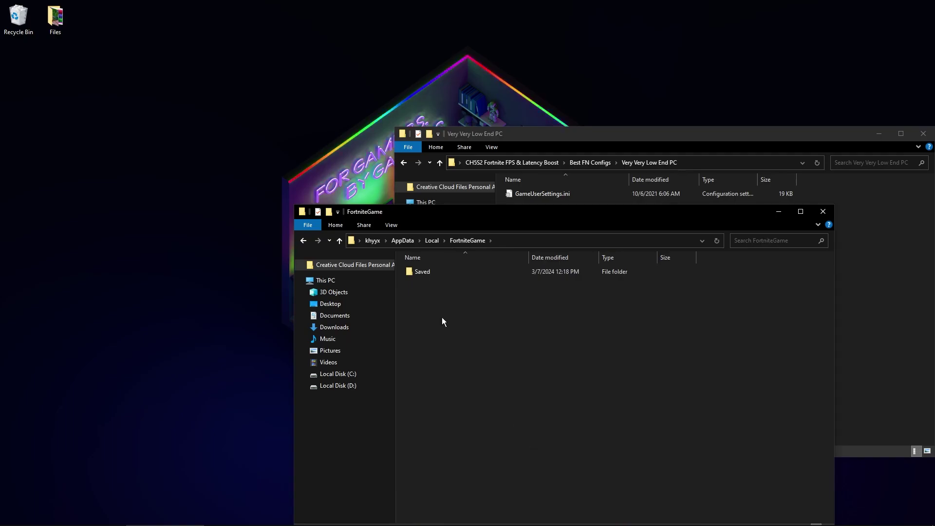
pyautogui.doubleClick(417, 272)
pyautogui.moveTo(458, 222); pyautogui.dragTo(332, 208)
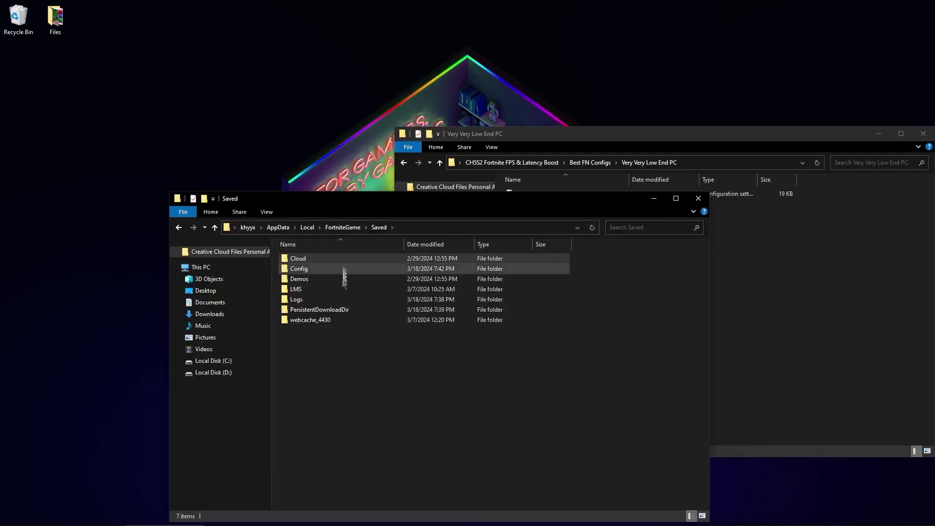
pyautogui.doubleClick(312, 269)
pyautogui.doubleClick(306, 268)
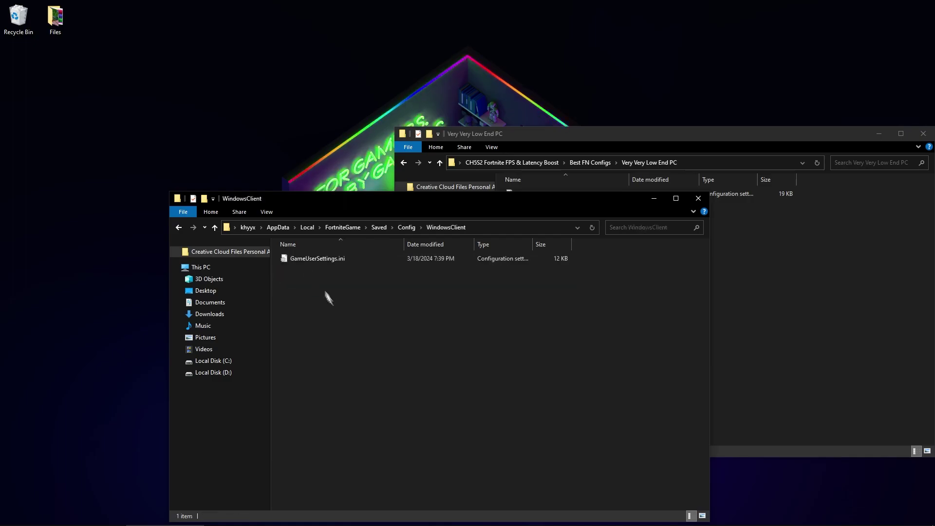
pyautogui.click(737, 298)
# Step: Move the low-end GameUserSettings.ini into WindowsClient, replacing the existing file
pyautogui.moveTo(536, 195); pyautogui.dragTo(326, 340)
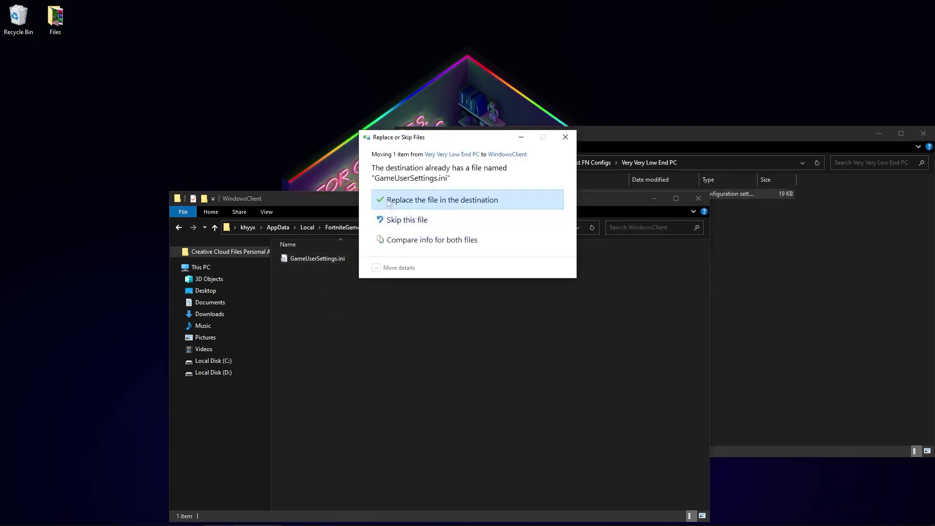
pyautogui.click(495, 200)
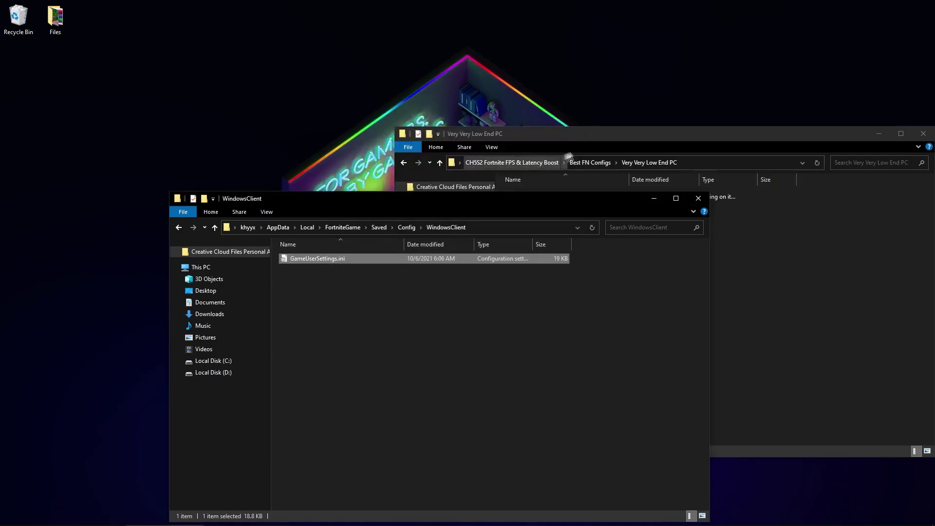
pyautogui.moveTo(605, 135); pyautogui.dragTo(428, 148)
pyautogui.moveTo(469, 208); pyautogui.dragTo(499, 180)
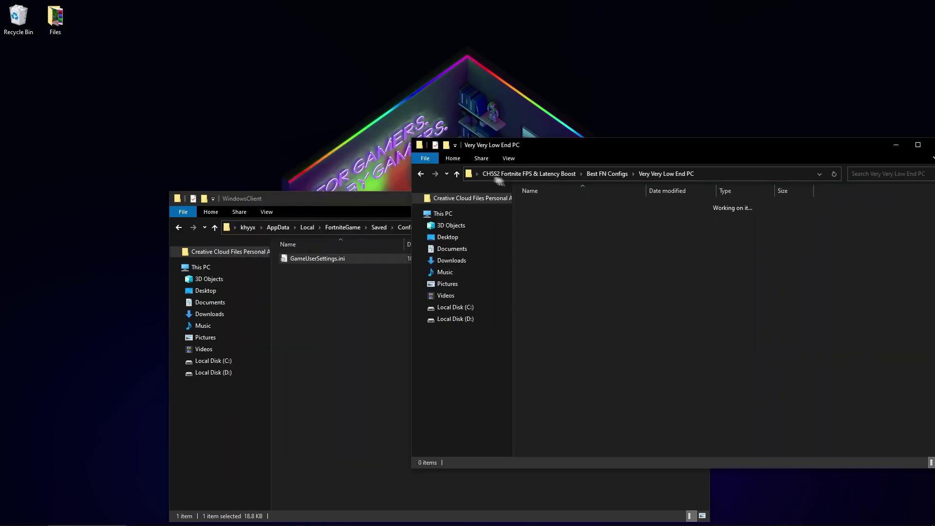
pyautogui.moveTo(552, 152)
pyautogui.mouseDown()
pyautogui.moveTo(461, 133)
pyautogui.moveTo(493, 145)
pyautogui.moveTo(560, 139)
pyautogui.mouseUp()
# Step: Close the WindowsClient window and go back to the CHSS2 boost folder
pyautogui.click(331, 259)
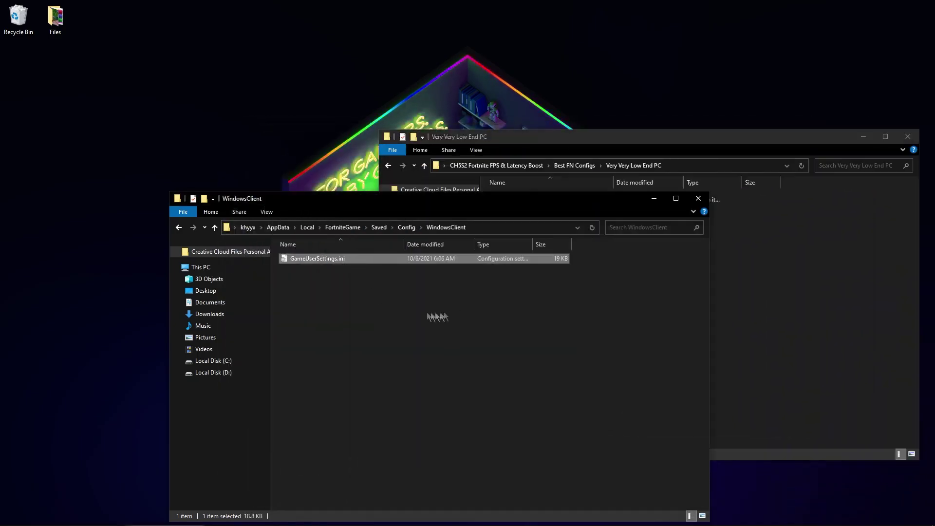
pyautogui.click(719, 311)
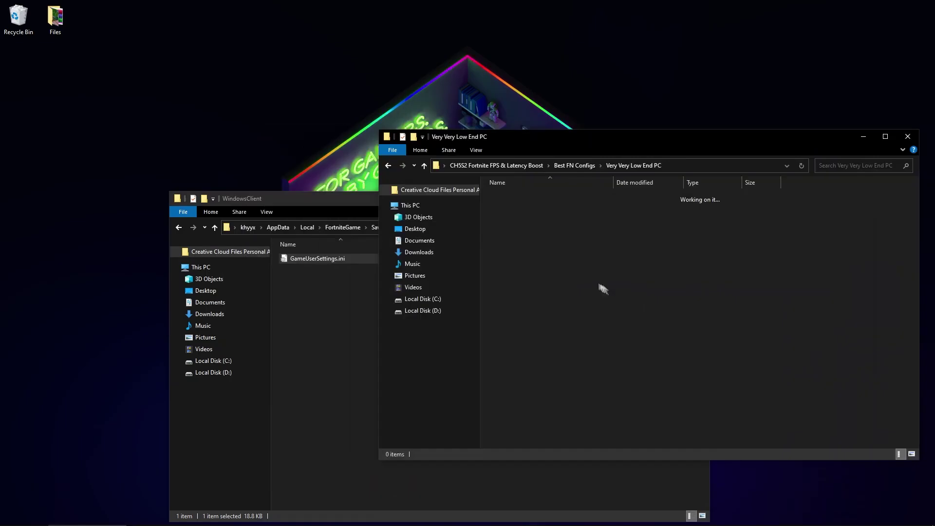
pyautogui.click(388, 167)
pyautogui.moveTo(465, 139); pyautogui.dragTo(406, 141)
pyautogui.click(341, 274)
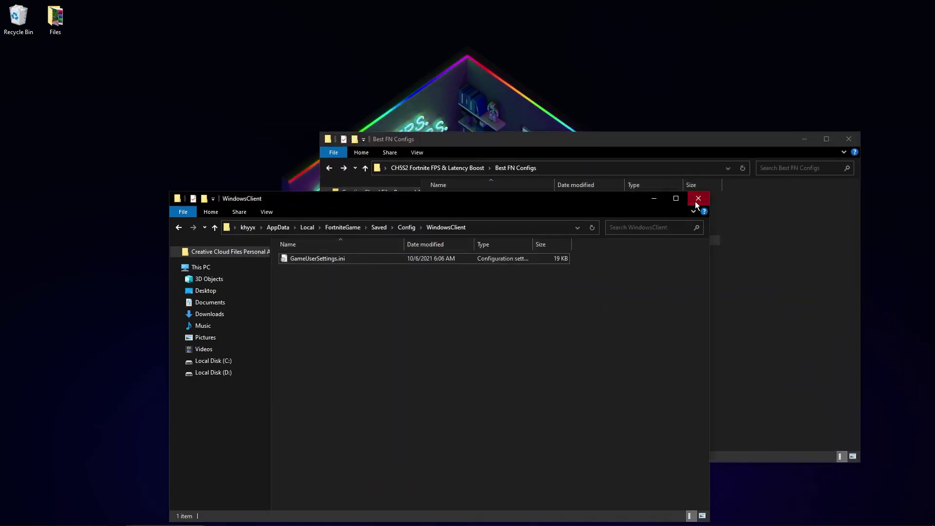
pyautogui.click(696, 204)
pyautogui.click(329, 167)
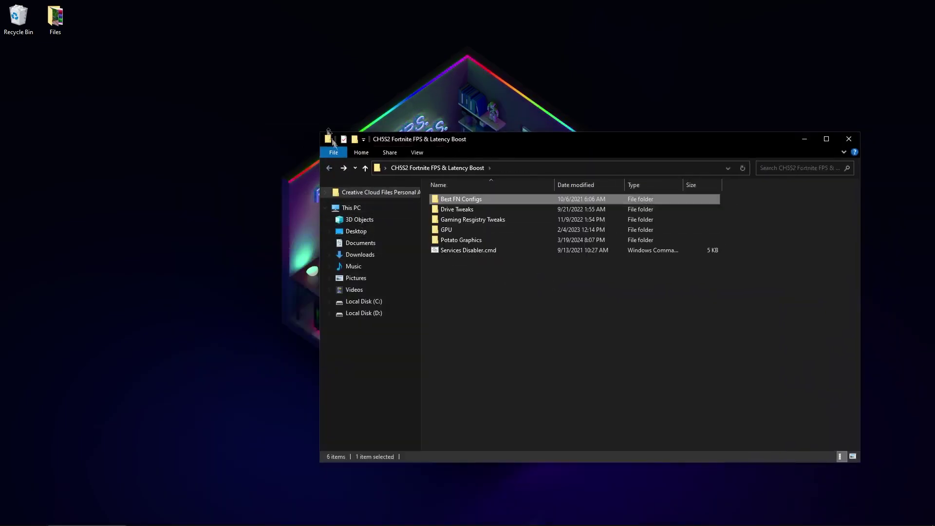
# Step: Open Drive Tweaks and merge Disable Hibernation 2.reg into the registry
pyautogui.doubleClick(444, 209)
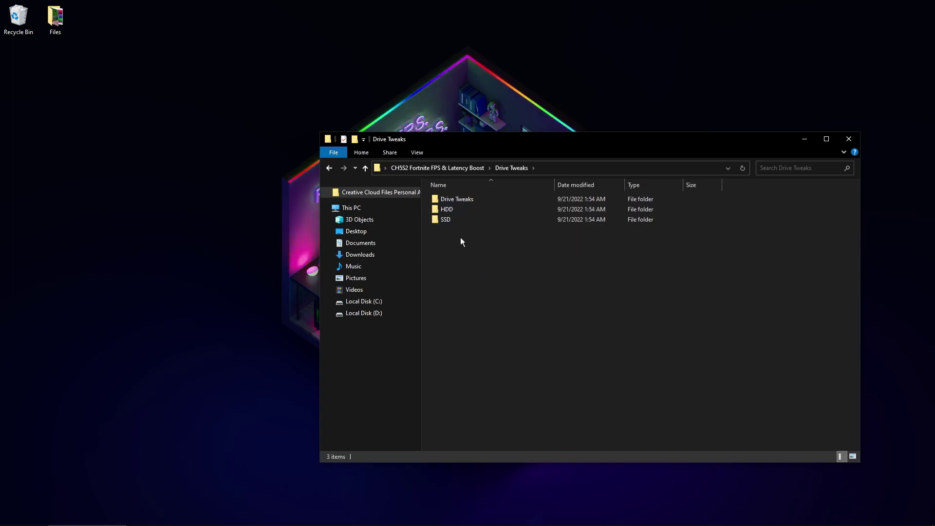
pyautogui.doubleClick(455, 199)
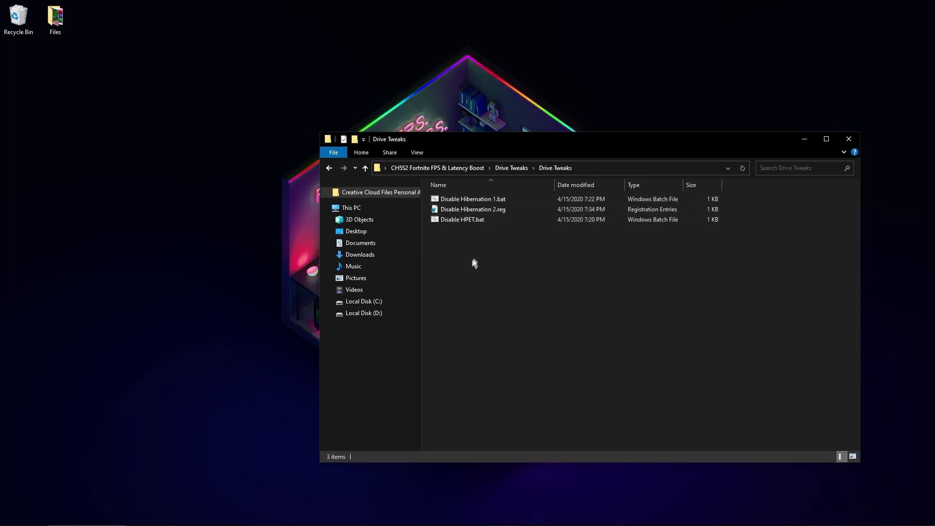
pyautogui.click(463, 200)
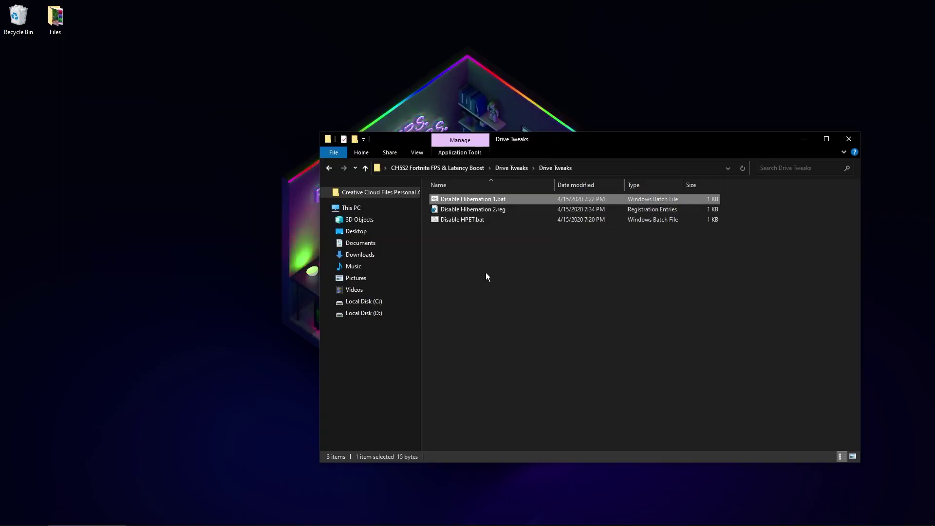
pyautogui.doubleClick(495, 210)
pyautogui.click(535, 285)
pyautogui.press('Return')
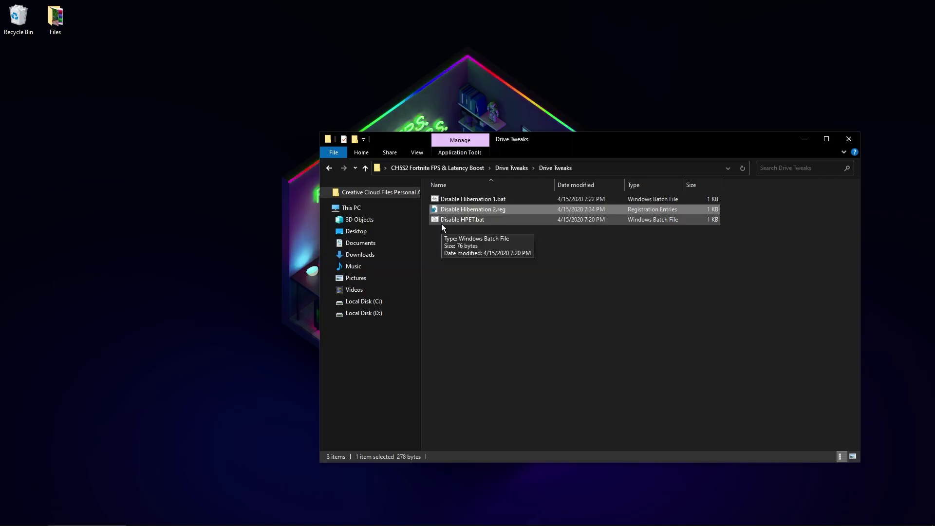
# Step: Run Disable HPET.bat to turn off HPET, then return to Drive Tweaks
pyautogui.doubleClick(458, 221)
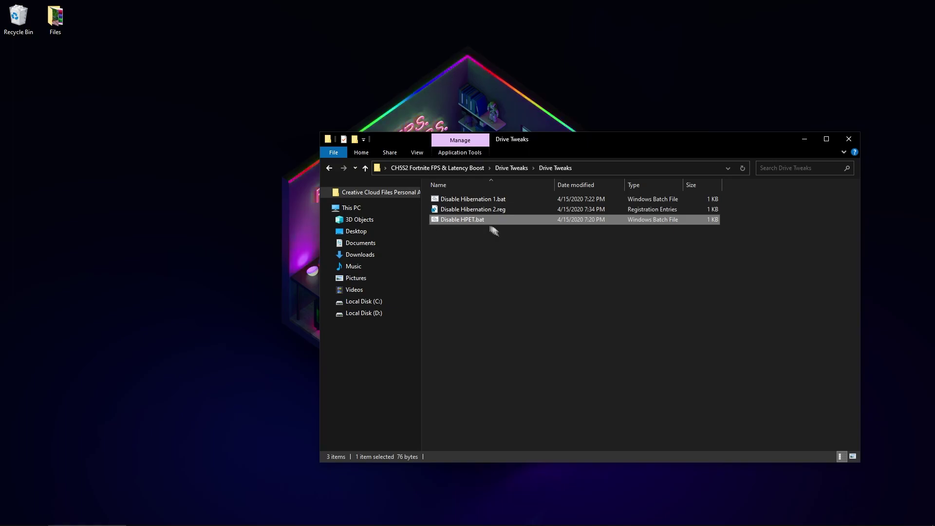
pyautogui.doubleClick(458, 220)
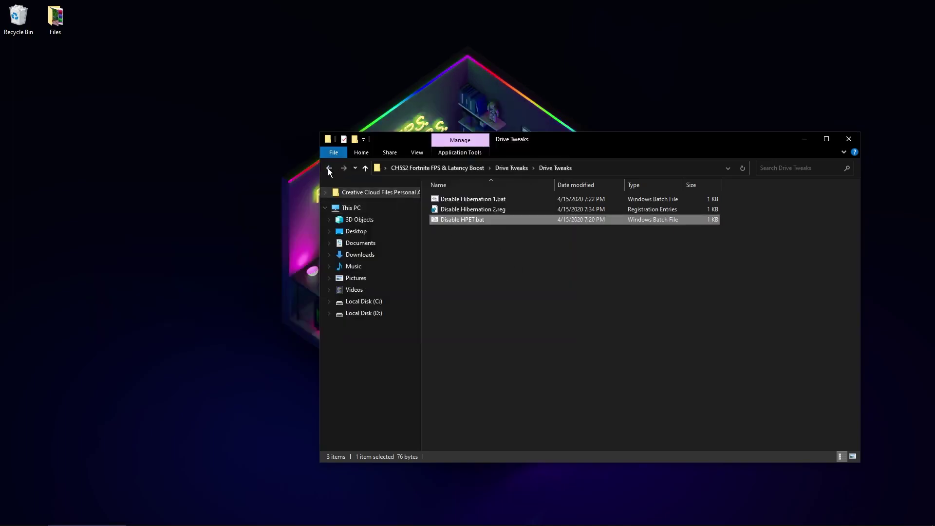
pyautogui.click(329, 168)
pyautogui.moveTo(488, 256)
pyautogui.mouseDown()
pyautogui.moveTo(437, 207)
pyautogui.moveTo(475, 249)
pyautogui.mouseUp()
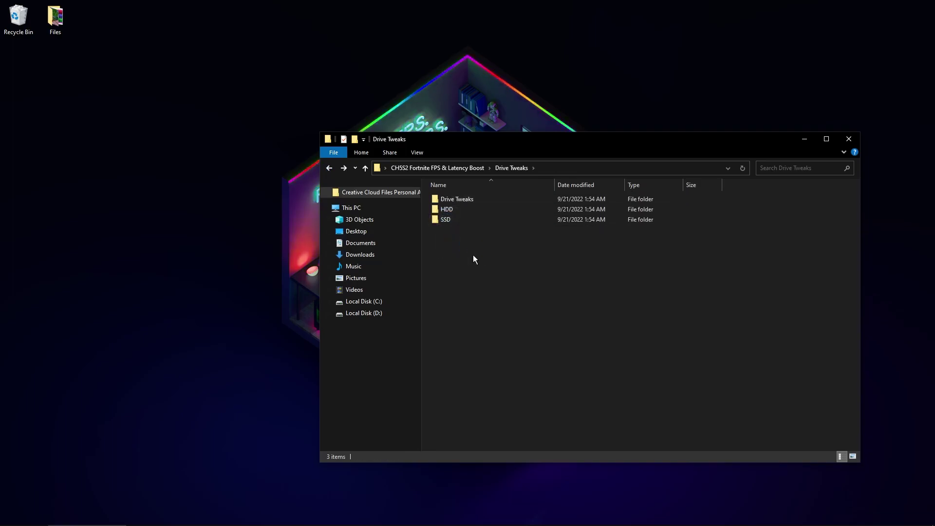
# Step: Check the HDD folder, then the SSD folder's SSD Tweak.bat, and return to the main folder
pyautogui.doubleClick(447, 210)
pyautogui.click(331, 169)
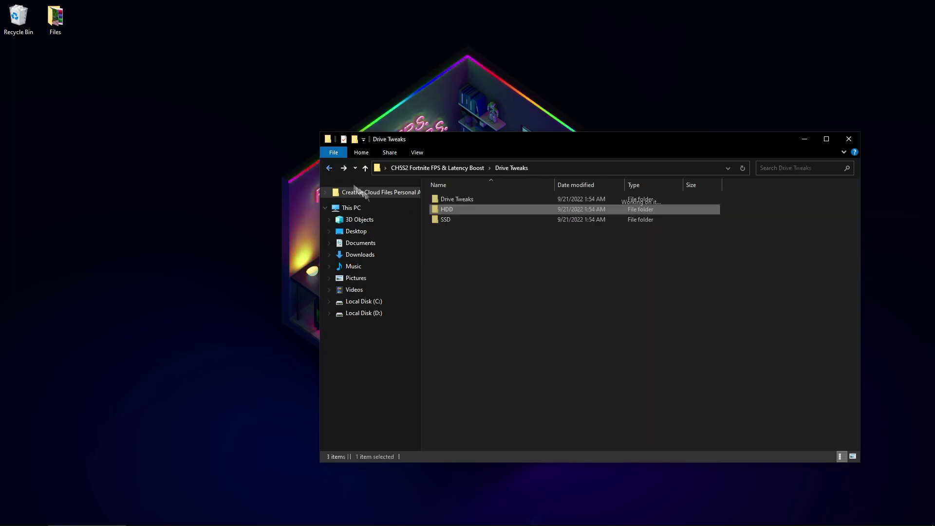
pyautogui.doubleClick(449, 219)
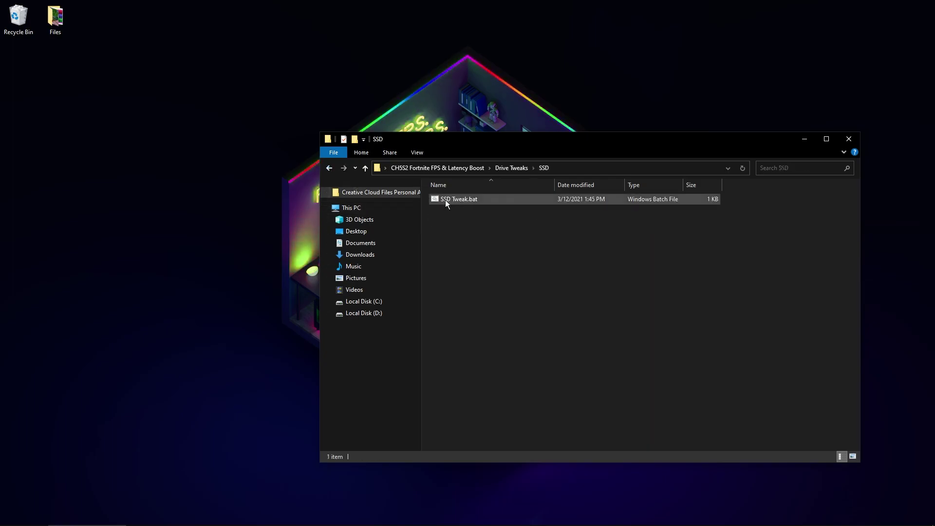
pyautogui.click(445, 199)
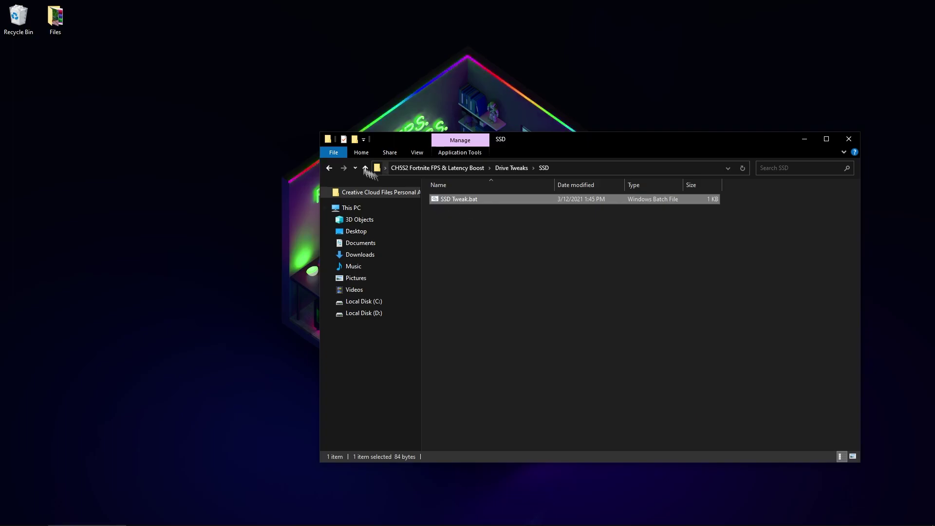
pyautogui.click(330, 168)
pyautogui.click(330, 168)
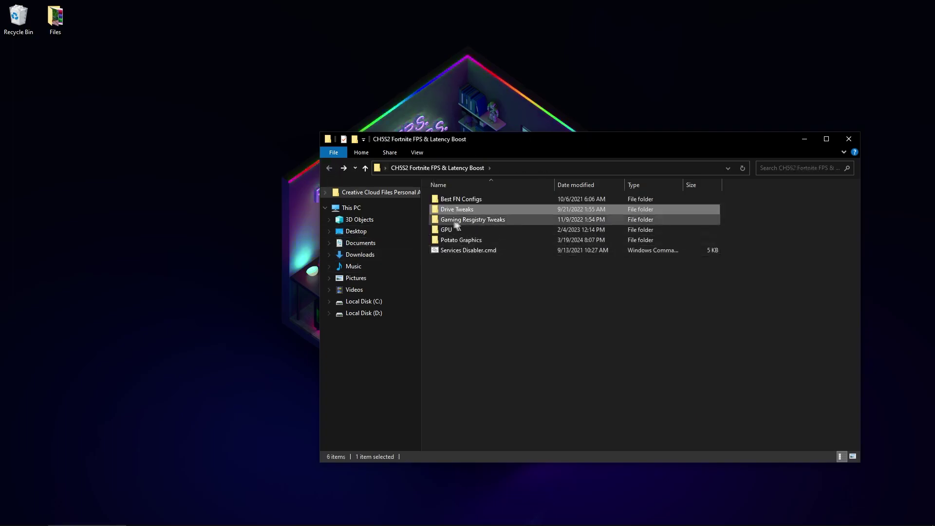
# Step: Open Gaming Resgistry Tweaks and merge Disable Driver Searching, Disable File History Service and Disable Maintenance
pyautogui.doubleClick(472, 220)
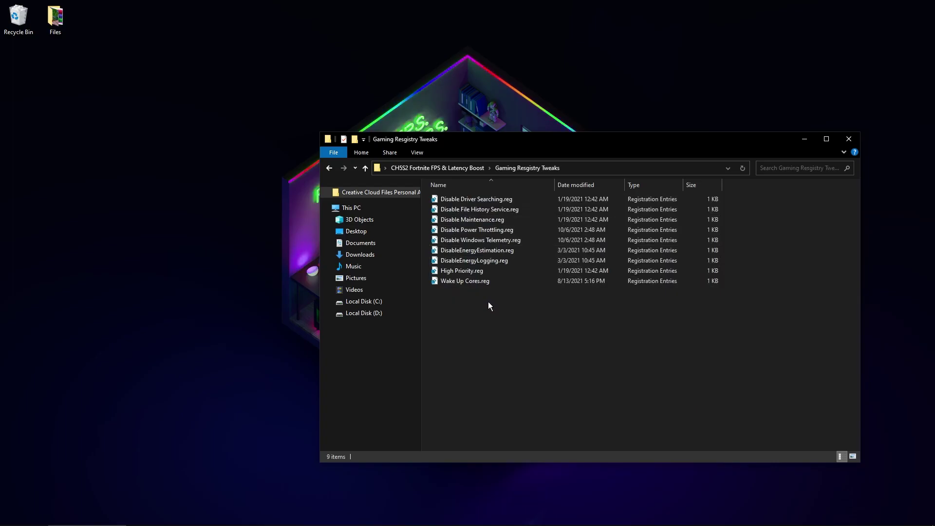
pyautogui.doubleClick(487, 201)
pyautogui.click(541, 282)
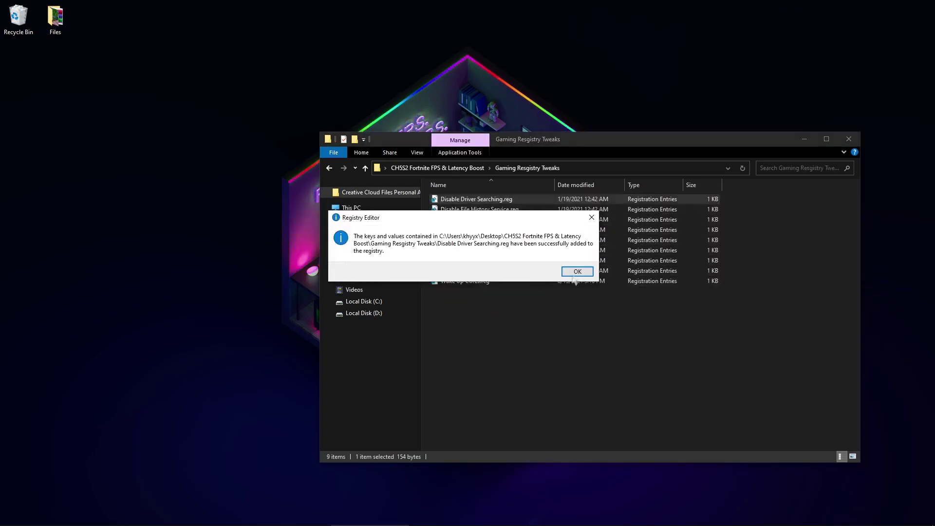
pyautogui.click(575, 271)
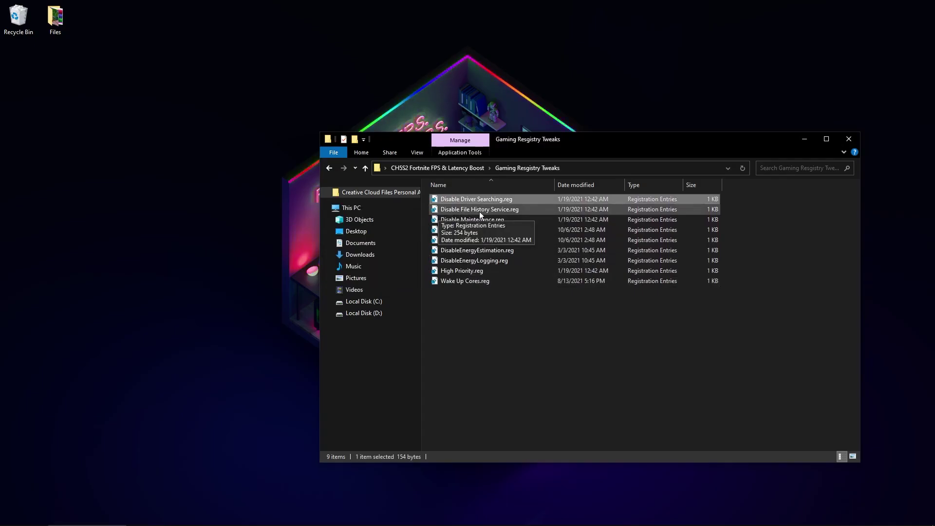
pyautogui.doubleClick(439, 211)
pyautogui.click(541, 283)
pyautogui.click(574, 272)
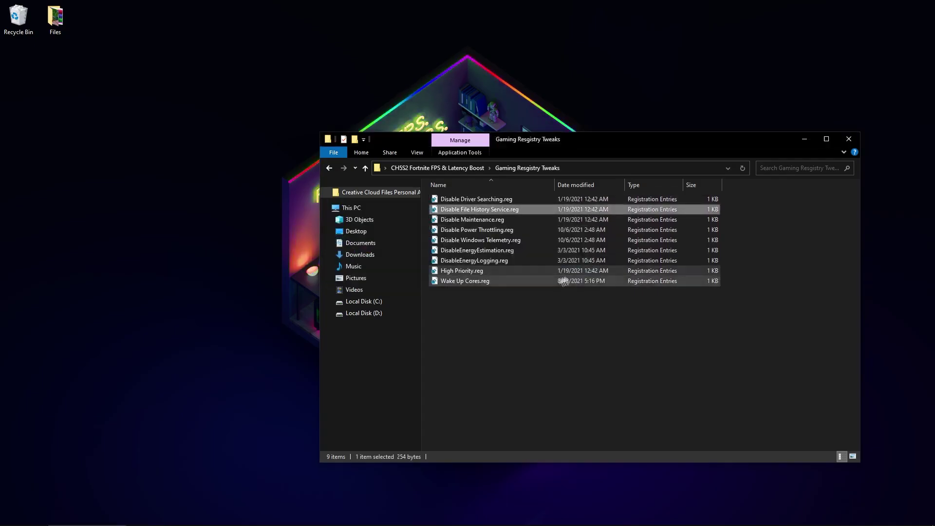
pyautogui.doubleClick(463, 222)
pyautogui.click(541, 283)
pyautogui.click(574, 272)
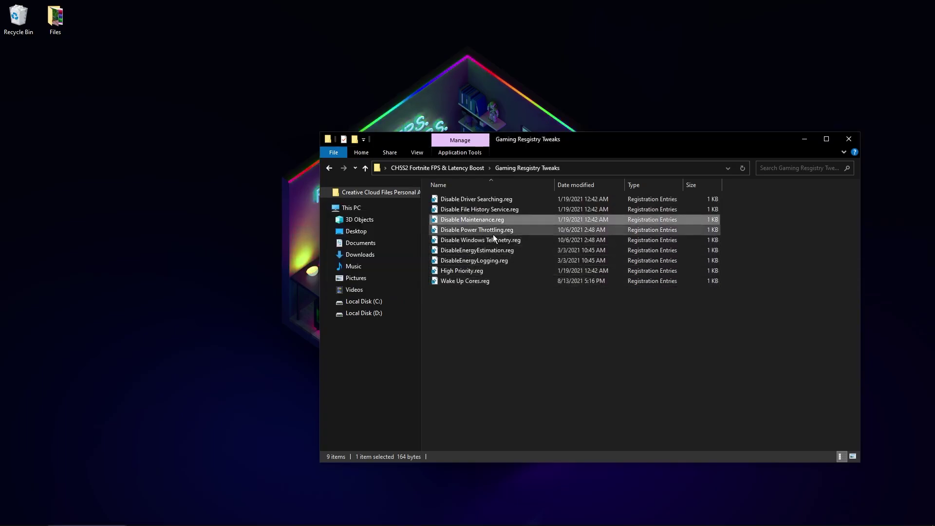
# Step: Merge Disable Power Throttling.reg and Disable Windows Telemetry.reg into the registry
pyautogui.moveTo(511, 308); pyautogui.dragTo(480, 275)
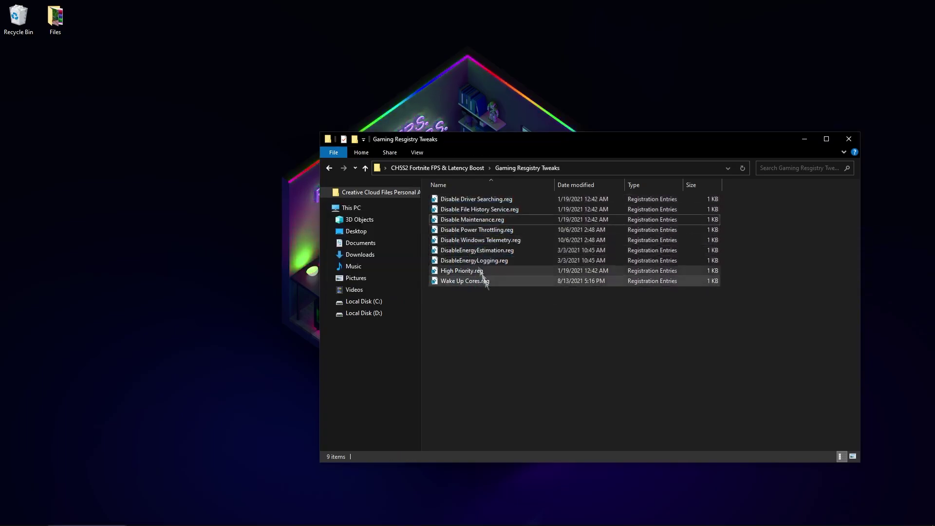
pyautogui.doubleClick(466, 231)
pyautogui.click(541, 282)
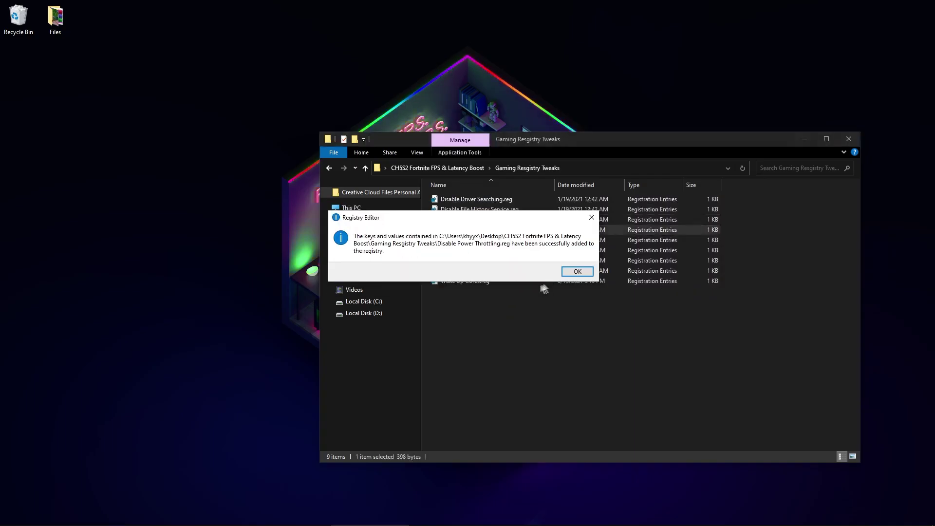
pyautogui.click(575, 270)
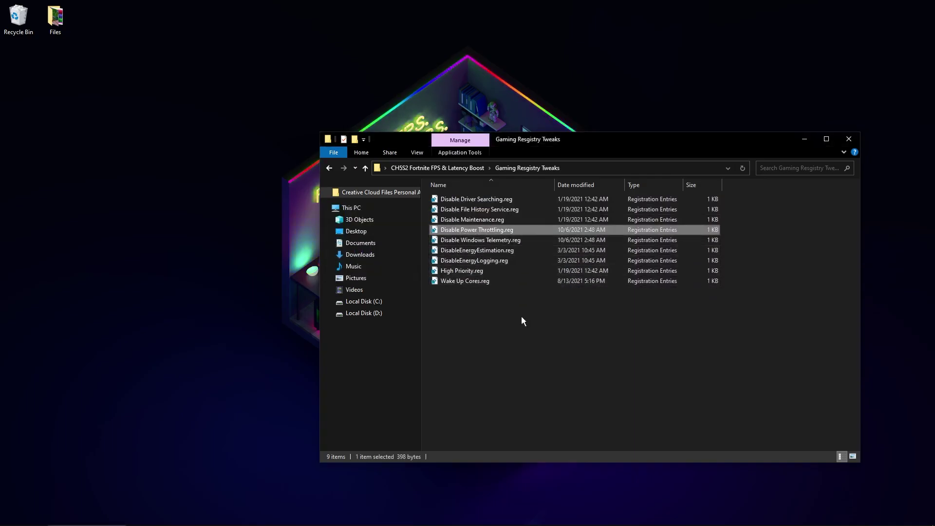
pyautogui.doubleClick(443, 241)
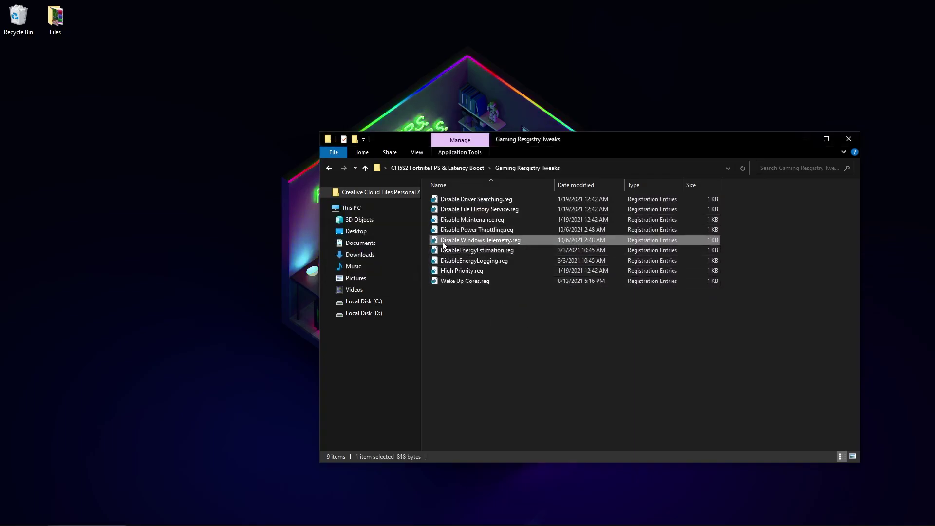
pyautogui.click(538, 282)
pyautogui.click(574, 269)
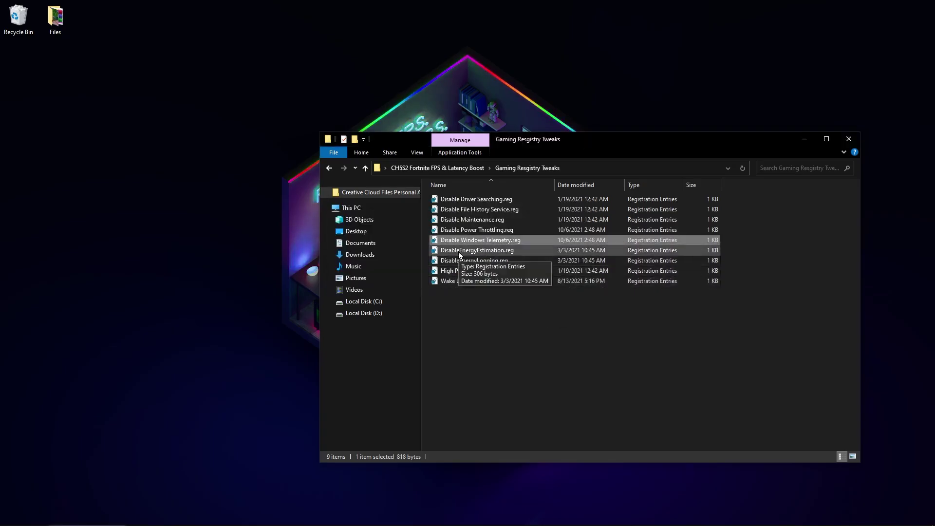
# Step: Merge DisableEnergyEstimation.reg, DisableEnergyLogging.reg and High Priority.reg into the registry
pyautogui.doubleClick(458, 251)
pyautogui.click(541, 282)
pyautogui.click(567, 273)
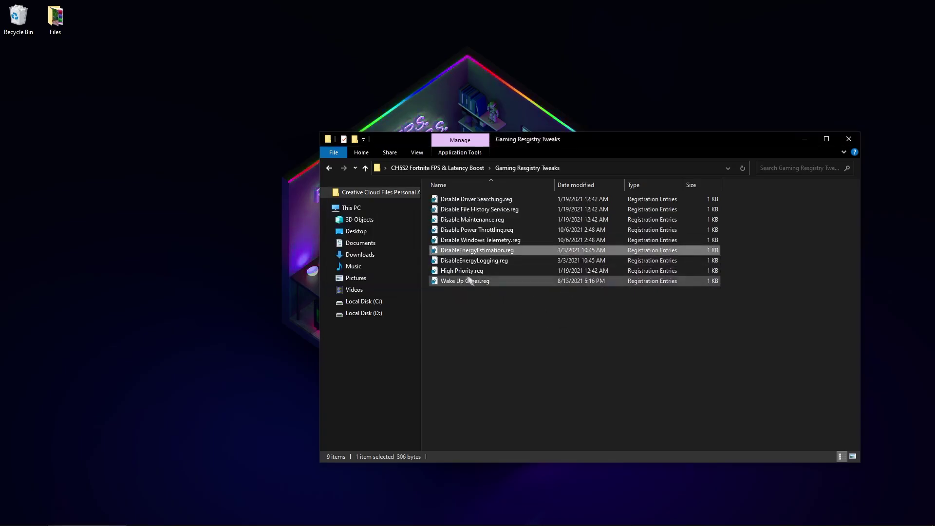
pyautogui.doubleClick(476, 262)
pyautogui.click(541, 282)
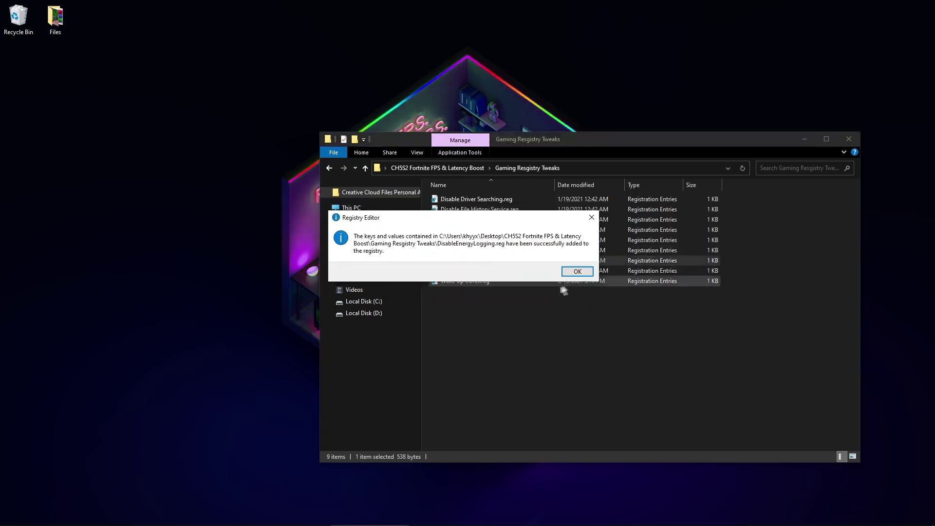
pyautogui.click(568, 271)
pyautogui.doubleClick(460, 271)
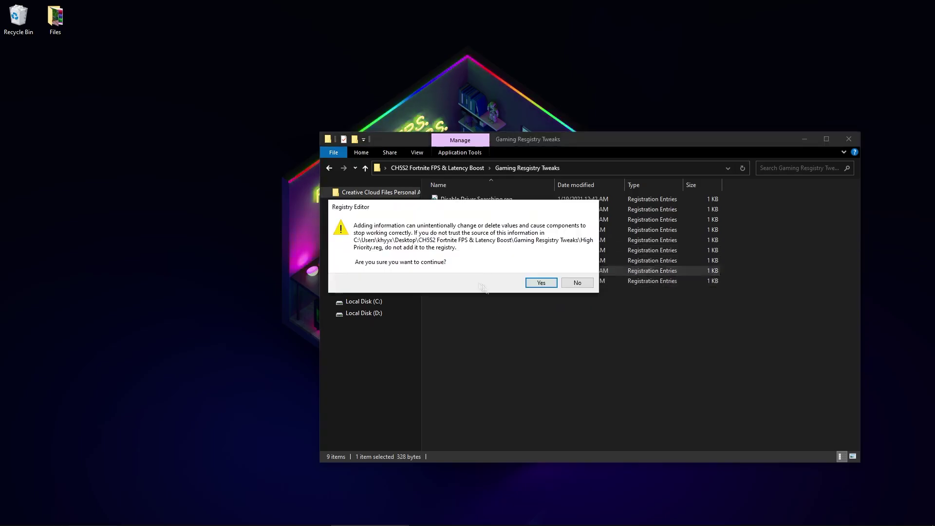
pyautogui.click(542, 282)
pyautogui.click(576, 274)
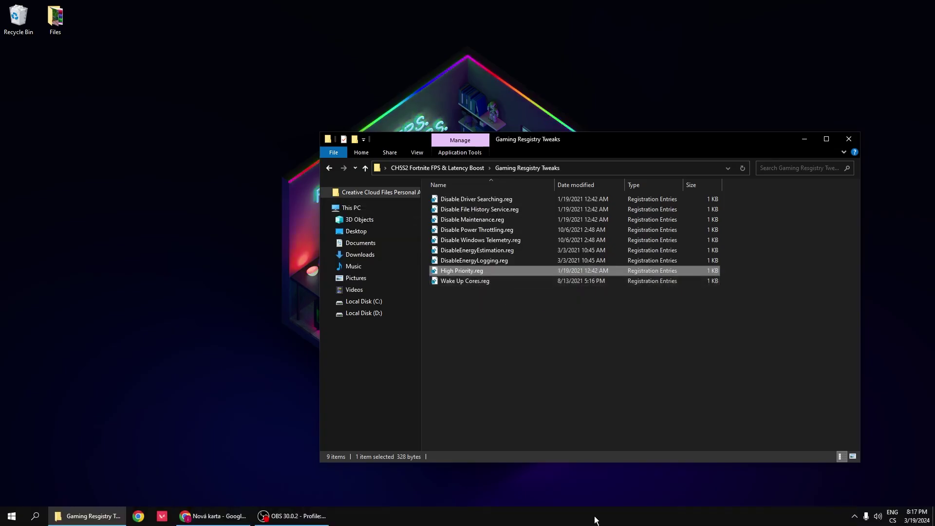
pyautogui.rightClick(595, 518)
pyautogui.click(621, 472)
pyautogui.moveTo(507, 190); pyautogui.dragTo(378, 184)
pyautogui.click(386, 211)
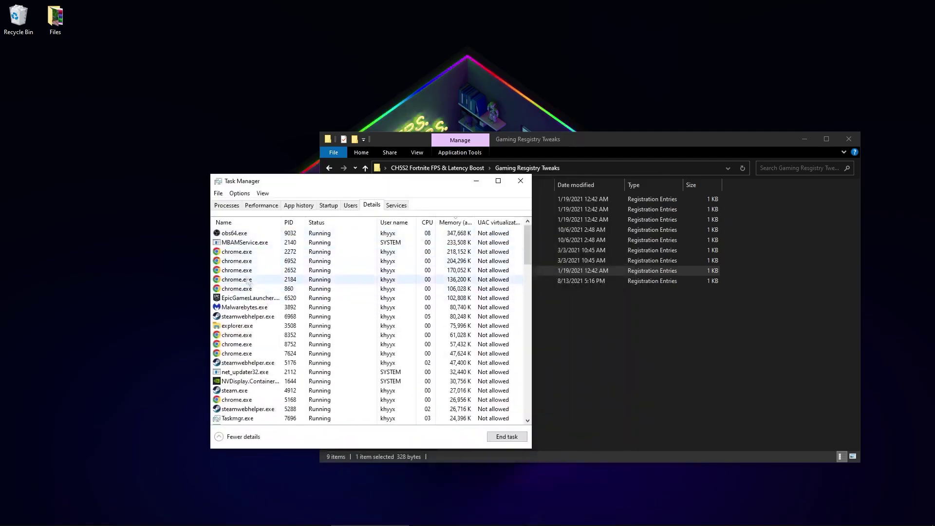
pyautogui.rightClick(246, 302)
pyautogui.moveTo(267, 344)
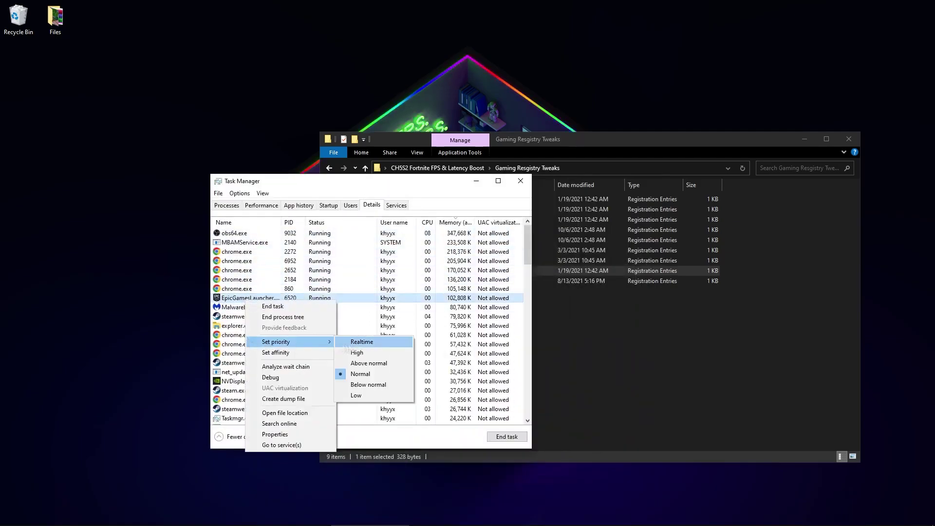
pyautogui.moveTo(530, 187); pyautogui.dragTo(536, 206)
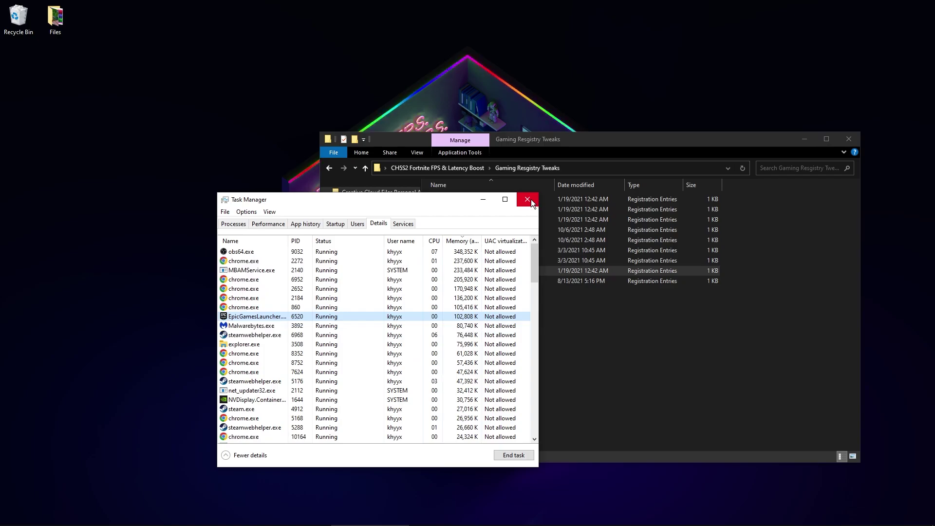
pyautogui.click(531, 200)
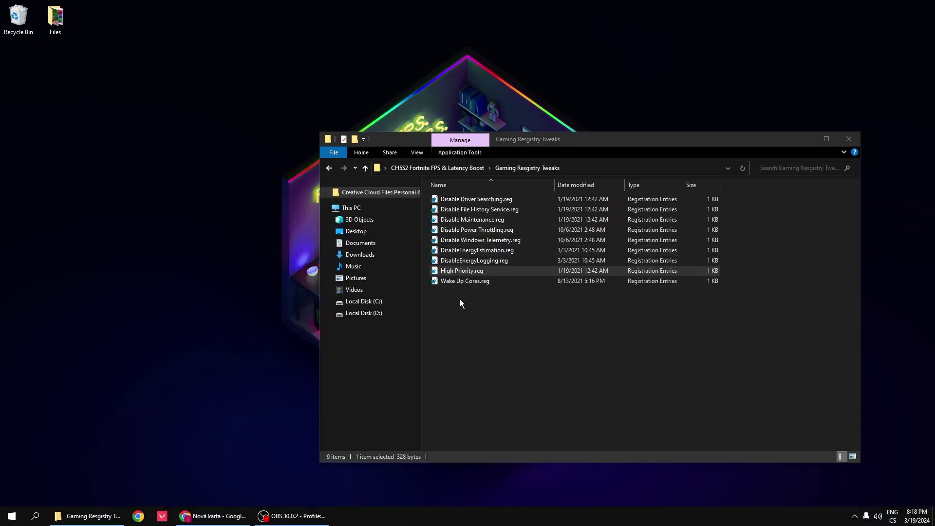
# Step: Merge Wake Up Cores.reg into the registry and return to the main tweaks folder
pyautogui.doubleClick(461, 281)
pyautogui.click(538, 285)
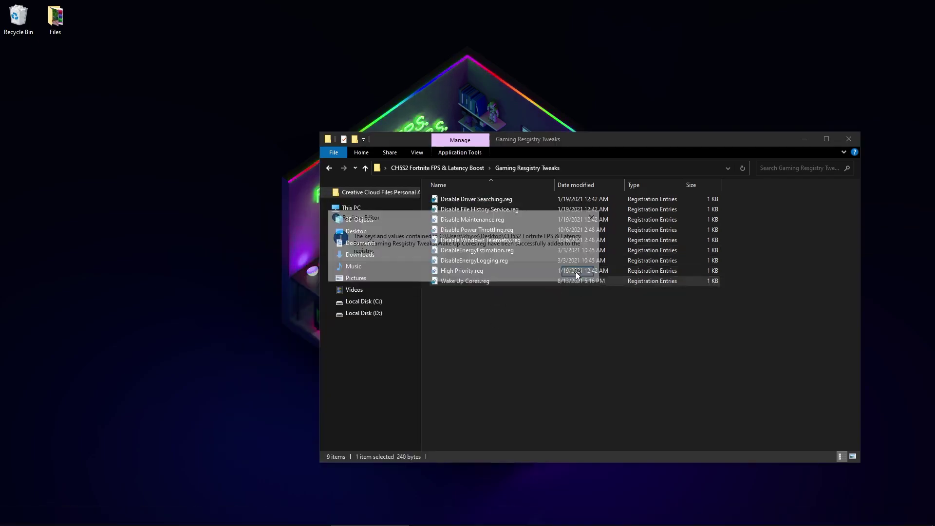
pyautogui.click(330, 170)
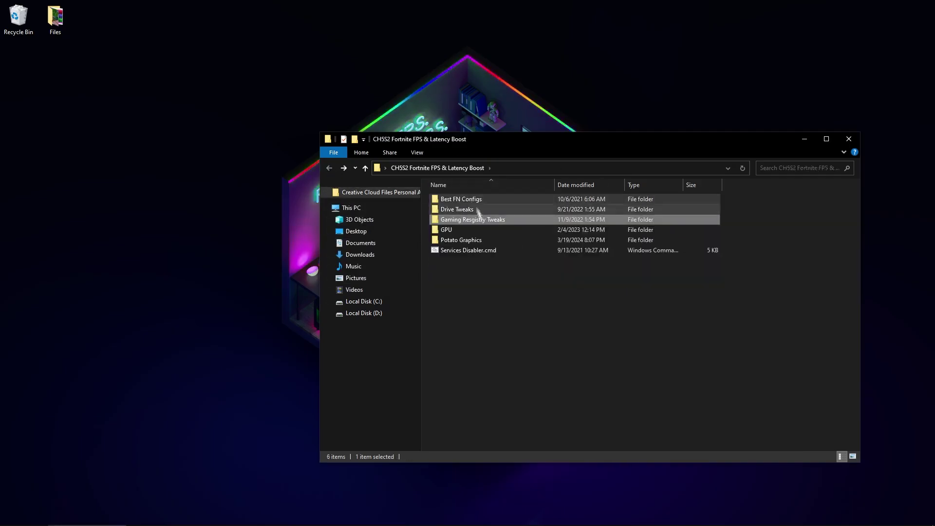
# Step: Merge Nvidia.reg from GPU > NVIDIA into the registry, then go back to the main folder
pyautogui.doubleClick(446, 229)
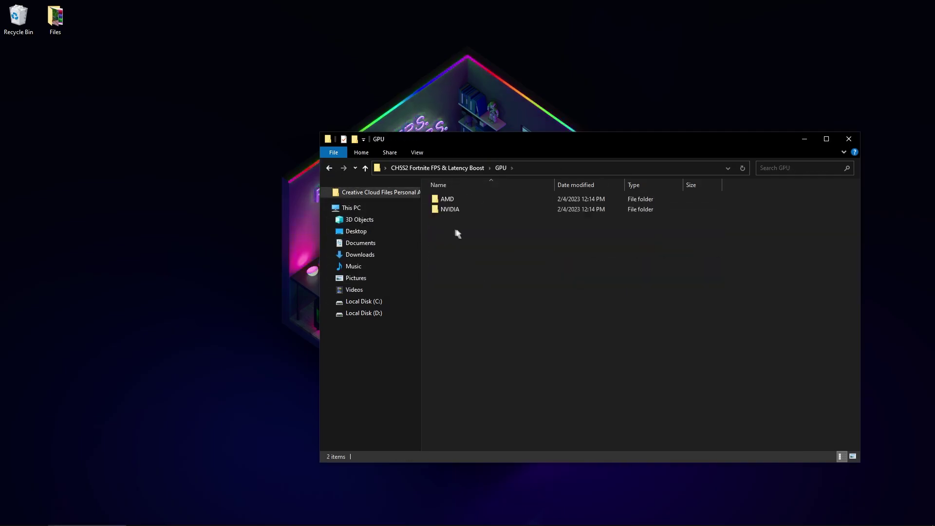
pyautogui.moveTo(457, 236)
pyautogui.mouseDown()
pyautogui.moveTo(440, 195)
pyautogui.moveTo(465, 239)
pyautogui.mouseUp()
pyautogui.doubleClick(447, 209)
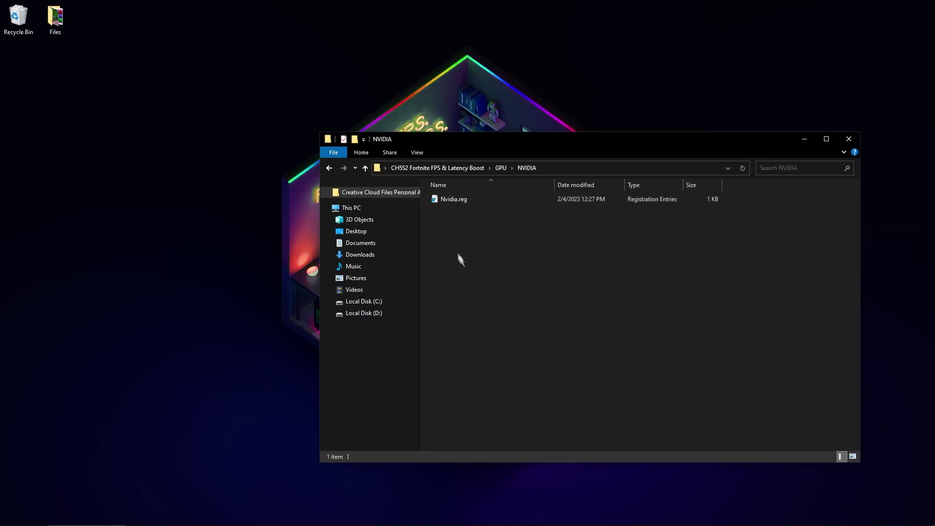
pyautogui.click(449, 199)
pyautogui.doubleClick(449, 199)
pyautogui.click(541, 283)
pyautogui.click(578, 271)
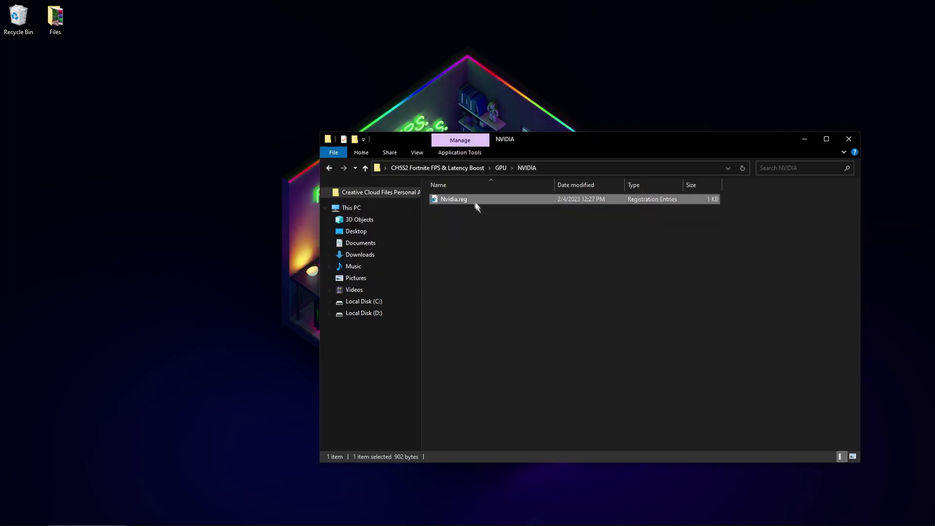
pyautogui.click(329, 168)
pyautogui.click(329, 168)
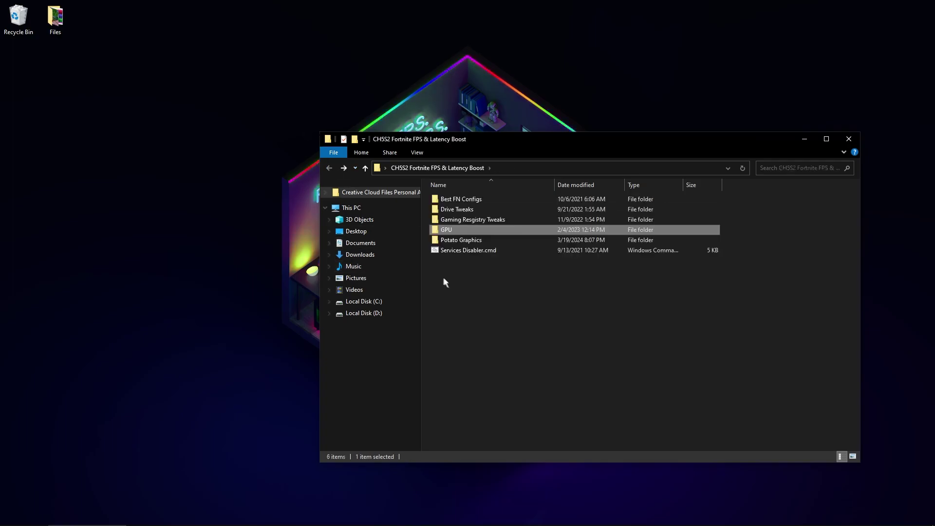
# Step: Look inside the GPU folder's AMD subfolder, then return to the main tweaks folder
pyautogui.doubleClick(451, 230)
pyautogui.doubleClick(448, 199)
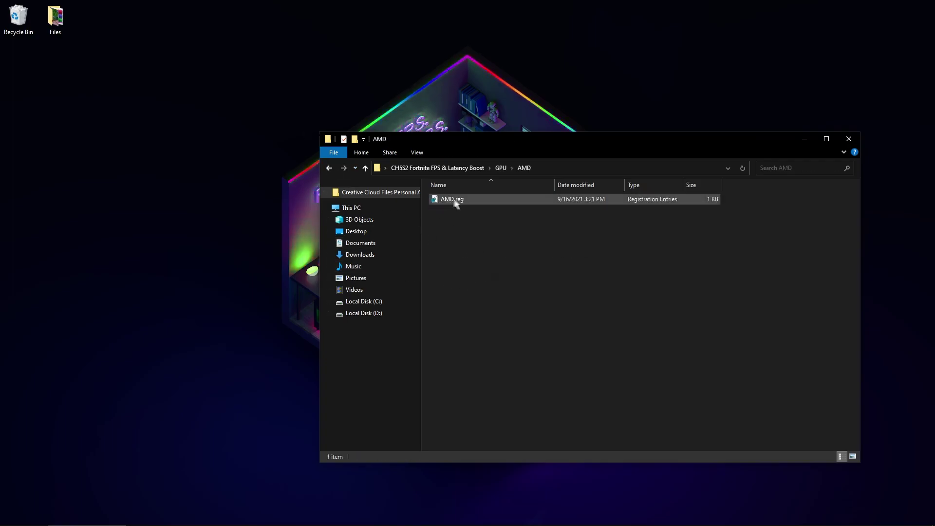
pyautogui.click(329, 168)
pyautogui.click(329, 168)
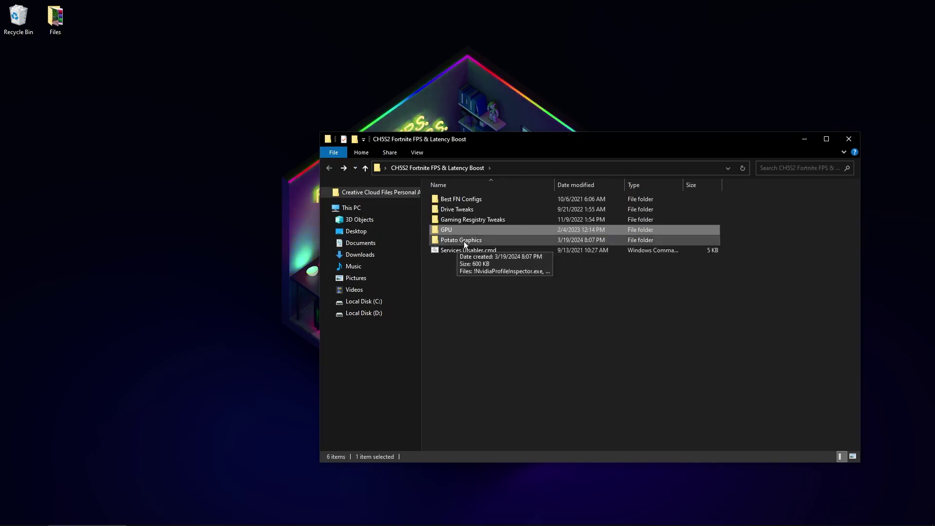
# Step: Launch !NvidiaProfileInspector.exe from the Potato Graphics folder and place it beside Explorer
pyautogui.doubleClick(464, 241)
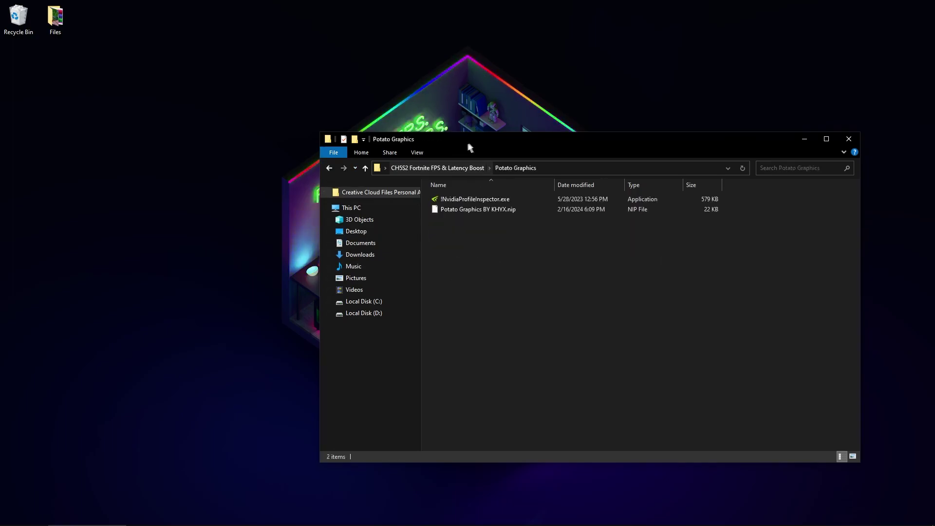
pyautogui.moveTo(468, 144); pyautogui.dragTo(480, 140)
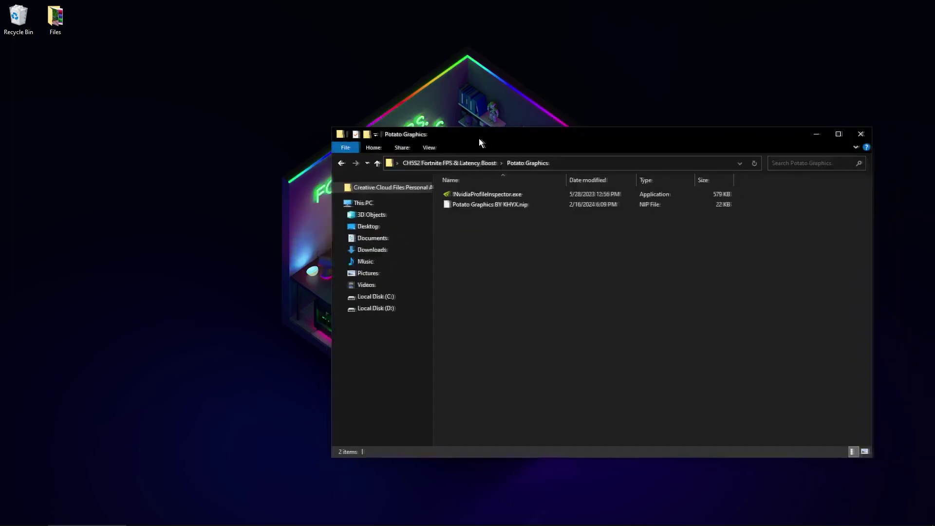
pyautogui.click(501, 198)
pyautogui.doubleClick(463, 194)
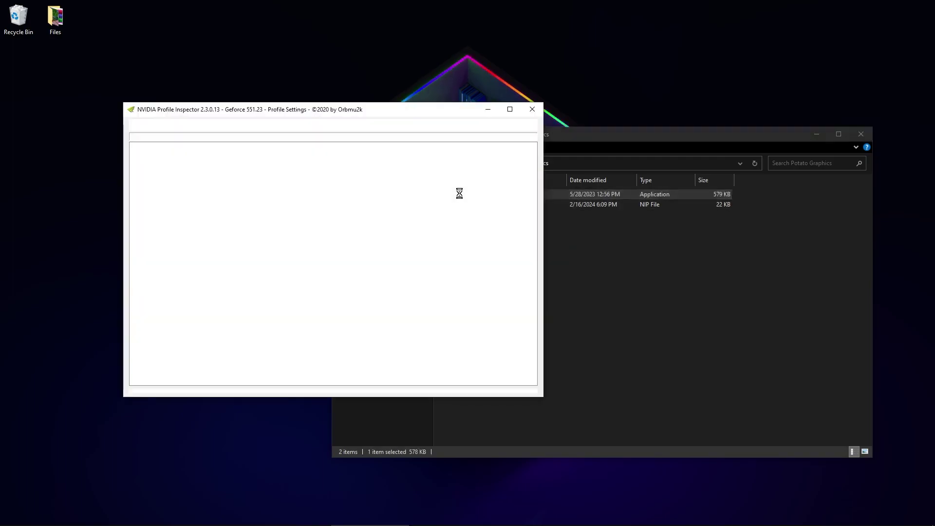
pyautogui.moveTo(289, 112); pyautogui.dragTo(686, 130)
pyautogui.moveTo(414, 134); pyautogui.dragTo(256, 134)
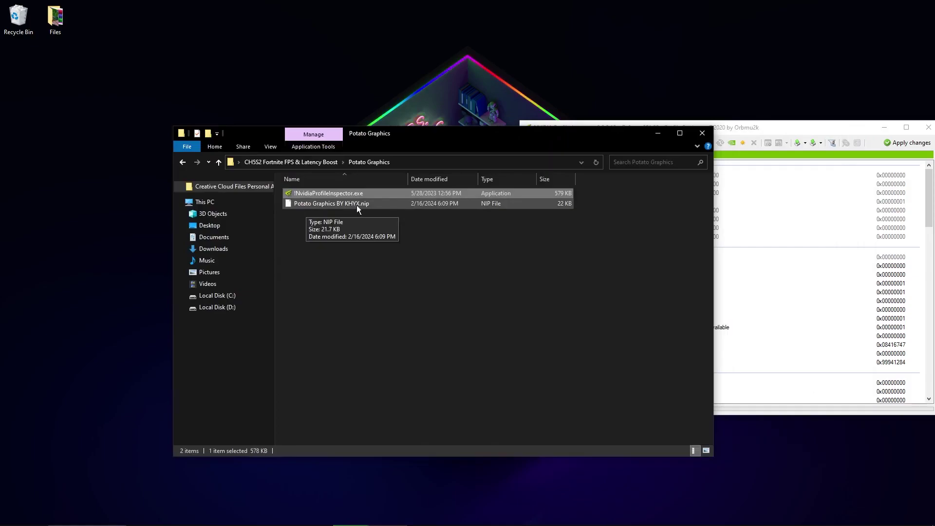
# Step: Import Potato Graphics BY KHYX.nip into Profile Inspector, apply the changes, and close it
pyautogui.moveTo(332, 206); pyautogui.dragTo(789, 273)
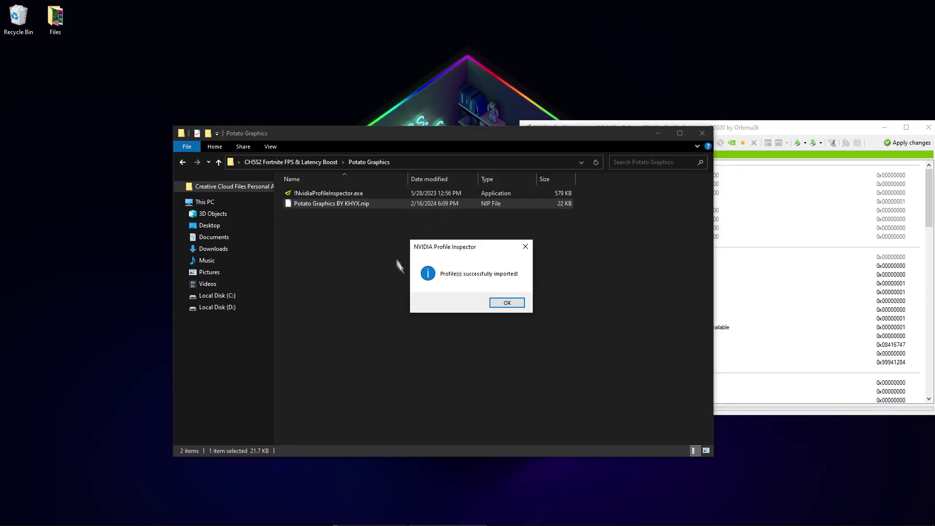
pyautogui.click(505, 304)
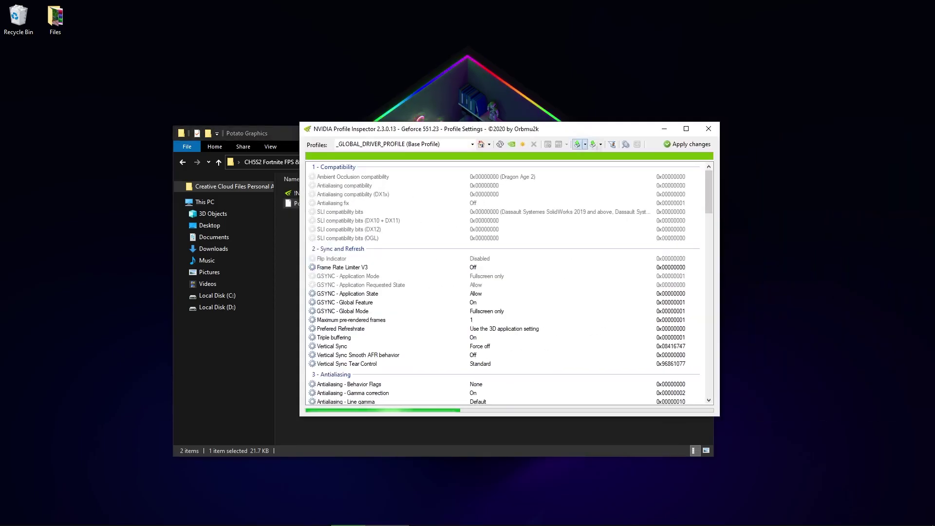
pyautogui.click(708, 129)
pyautogui.click(219, 163)
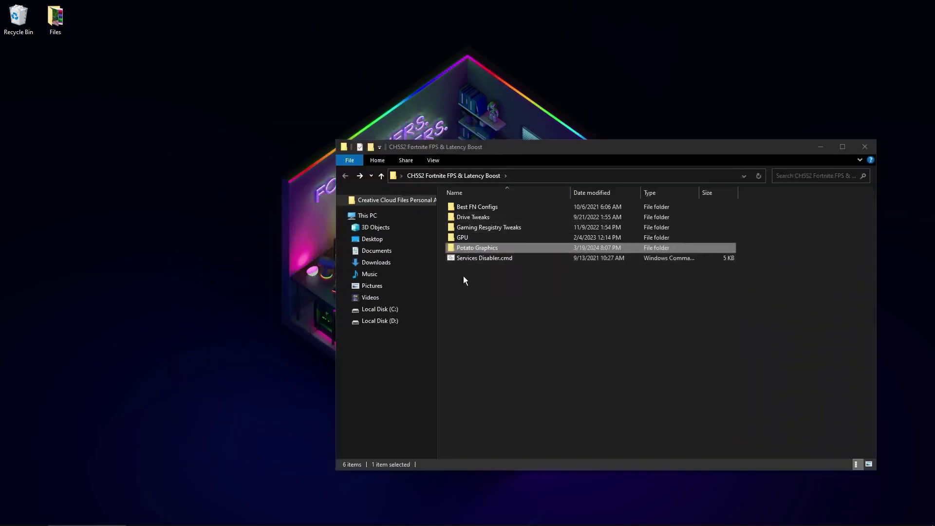
# Step: Run Services Disabler.cmd, close the boost folder window, and right-click the desktop
pyautogui.doubleClick(466, 259)
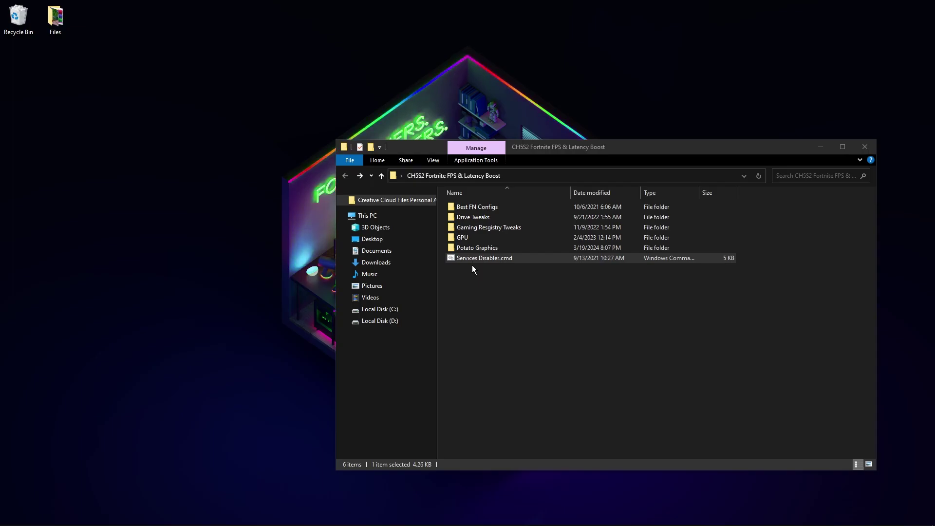
pyautogui.moveTo(393, 149); pyautogui.dragTo(297, 146)
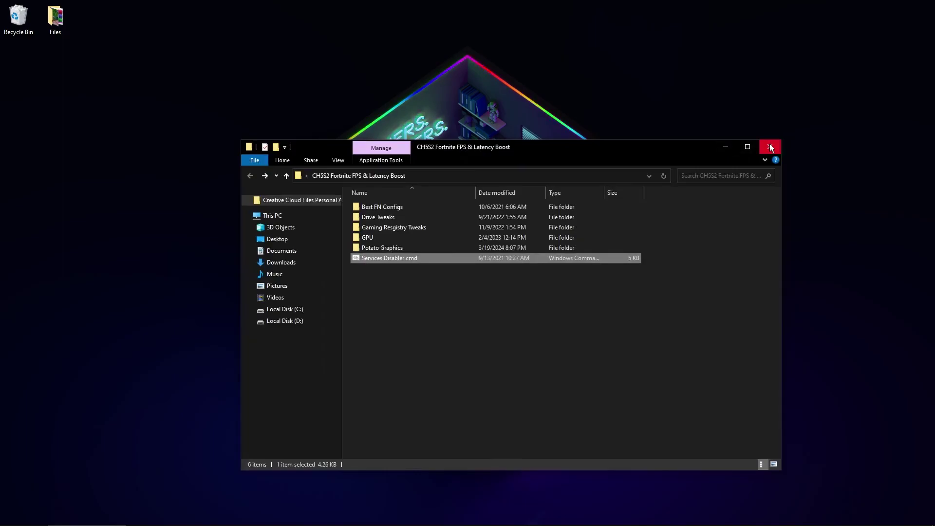
pyautogui.click(769, 146)
pyautogui.rightClick(422, 204)
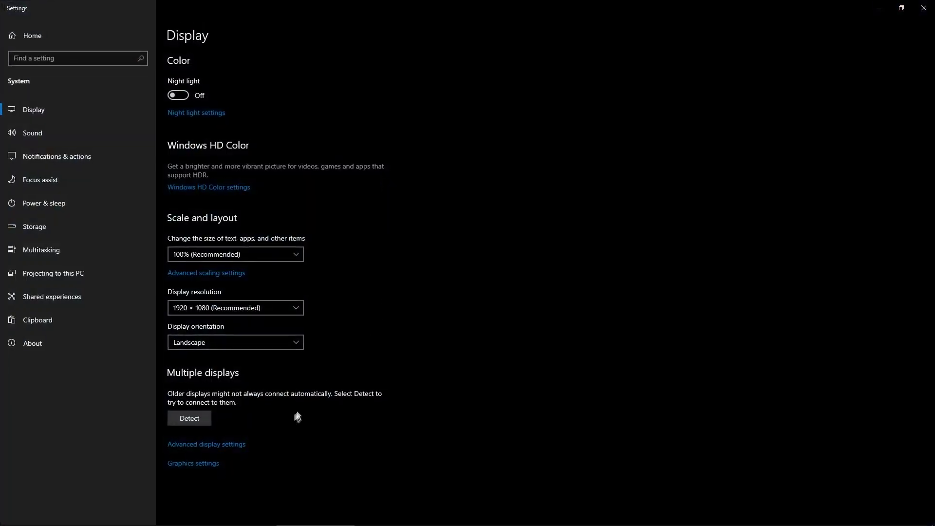
# Step: In Display settings > Graphics, toggle hardware-accelerated GPU scheduling off and back On
pyautogui.click(212, 444)
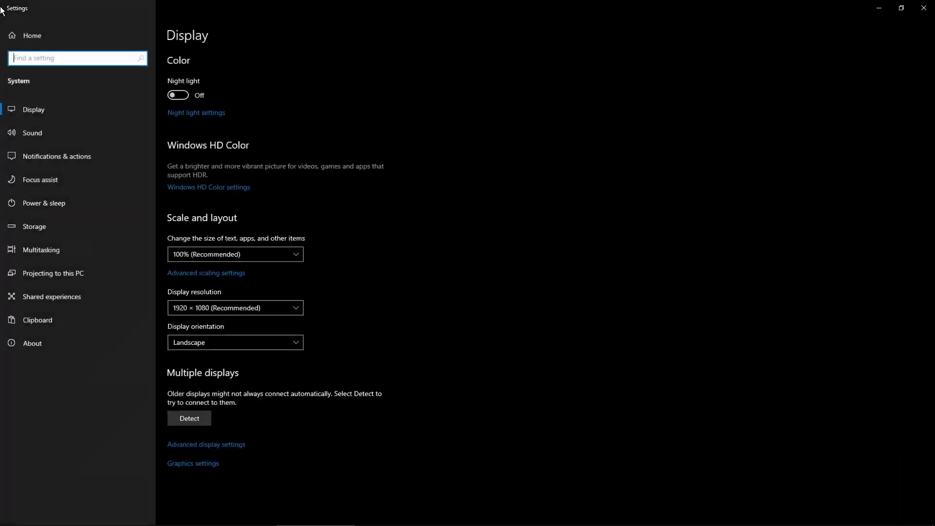
pyautogui.click(196, 463)
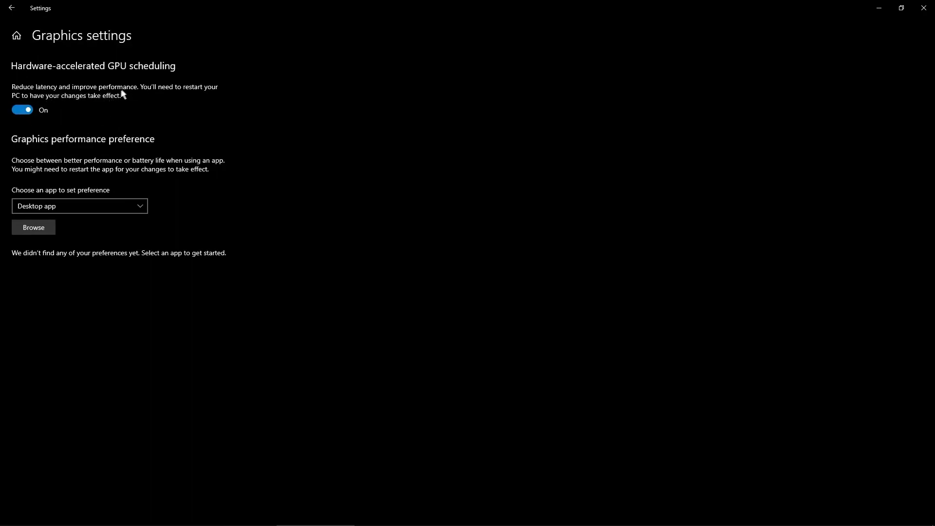
pyautogui.click(23, 112)
pyautogui.click(23, 111)
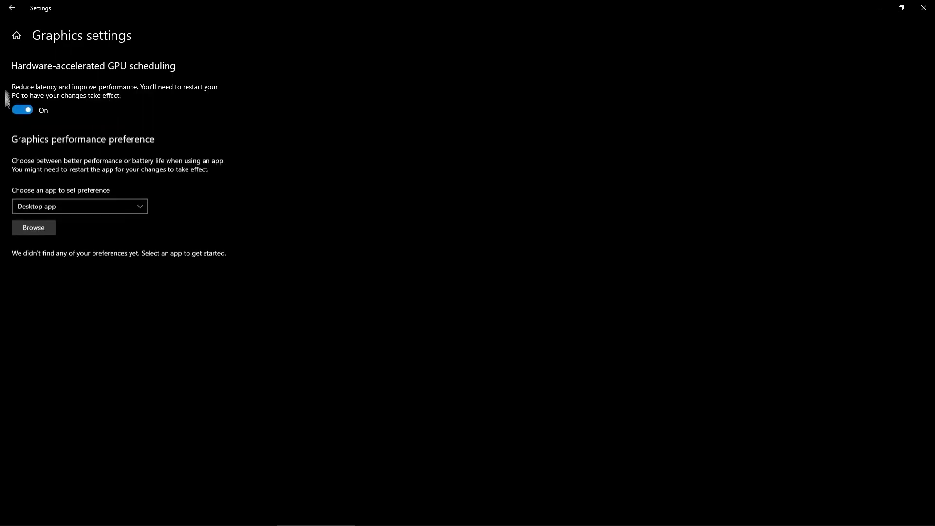
pyautogui.click(12, 8)
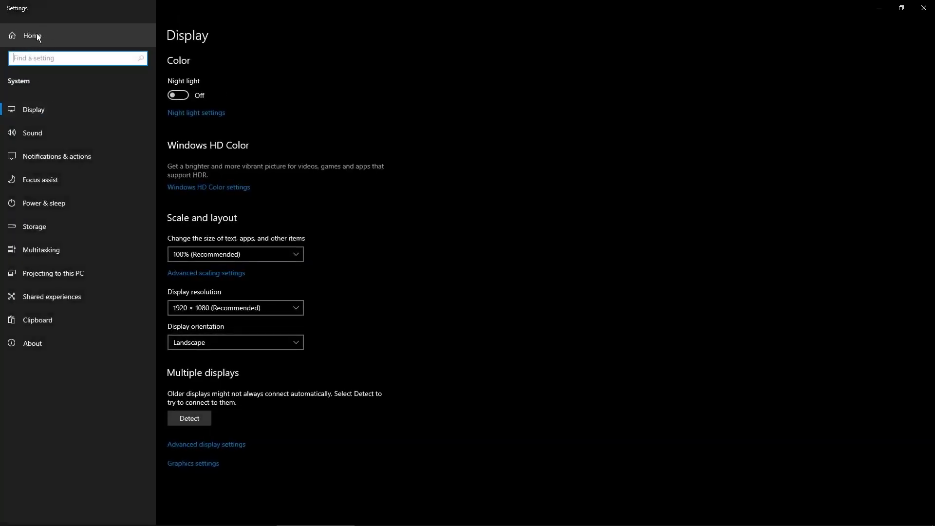
# Step: Switch Xbox Game Bar off in Gaming settings, leave Game Mode on, and return to Settings home
pyautogui.click(30, 35)
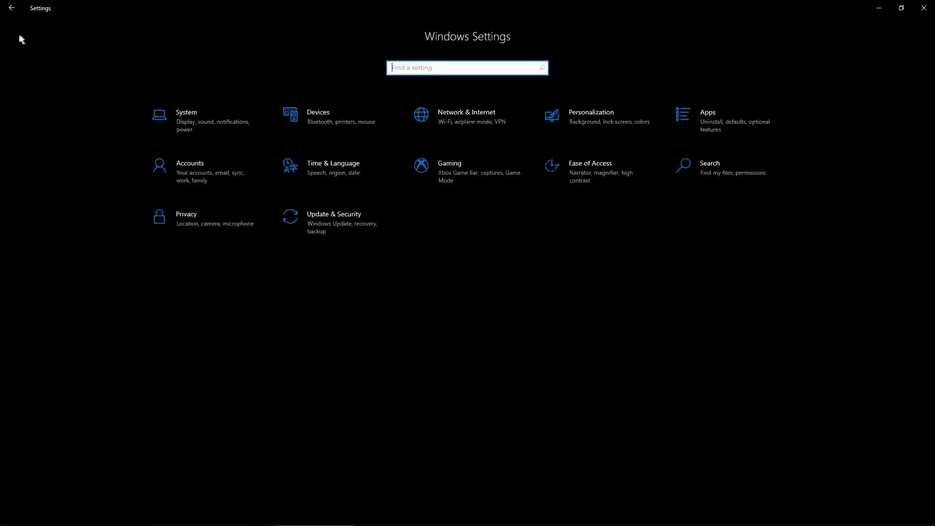
pyautogui.click(453, 176)
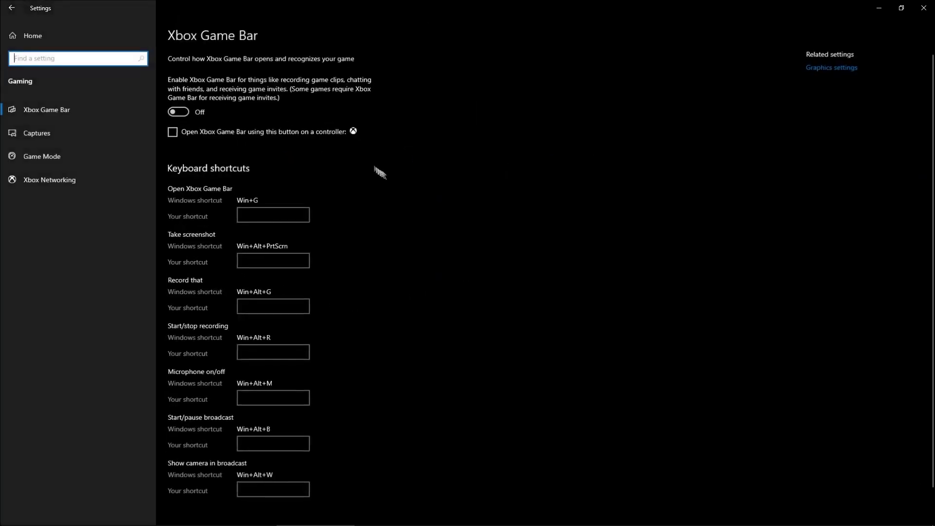
pyautogui.click(185, 113)
pyautogui.click(37, 165)
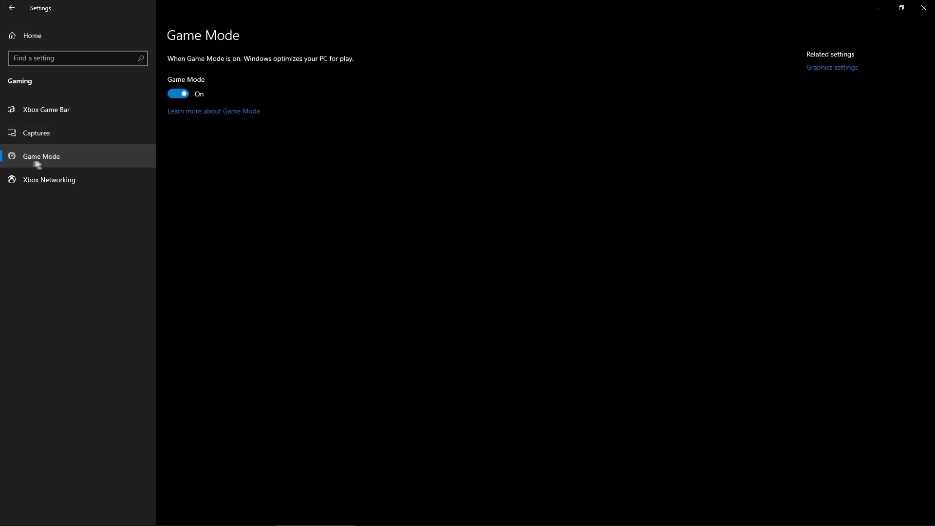
pyautogui.click(185, 92)
pyautogui.click(185, 92)
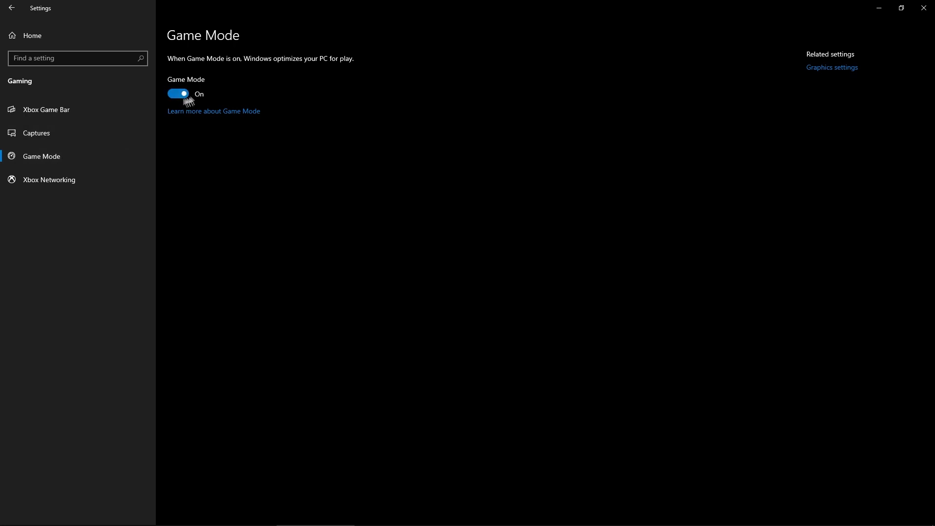
pyautogui.click(11, 8)
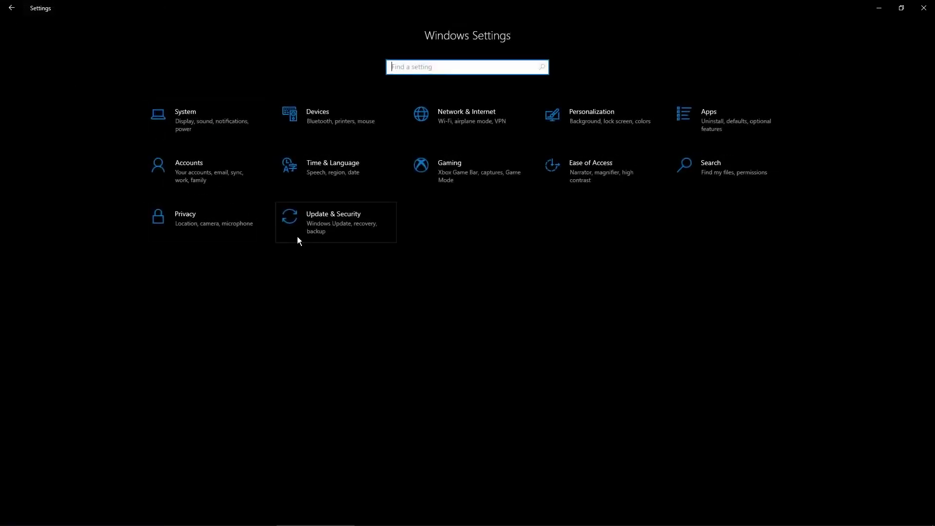
pyautogui.click(177, 219)
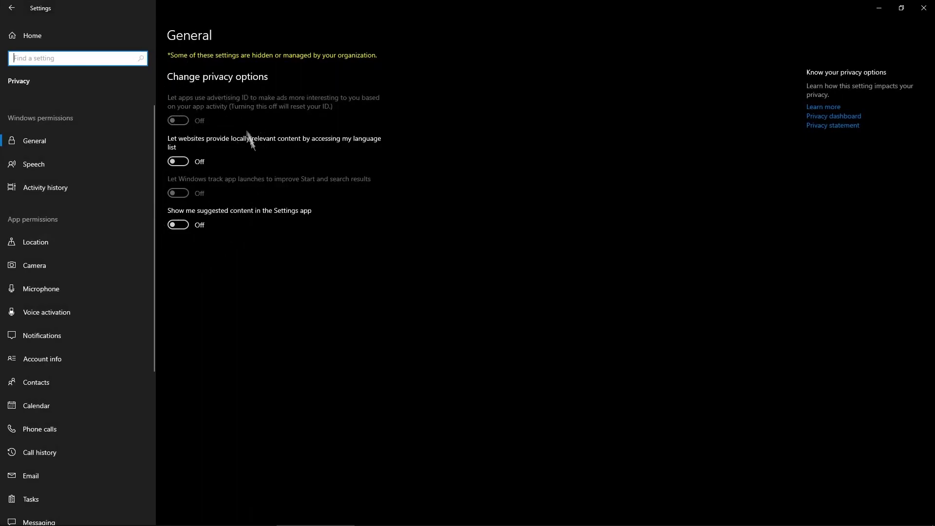
pyautogui.scroll(-5, 77, 183)
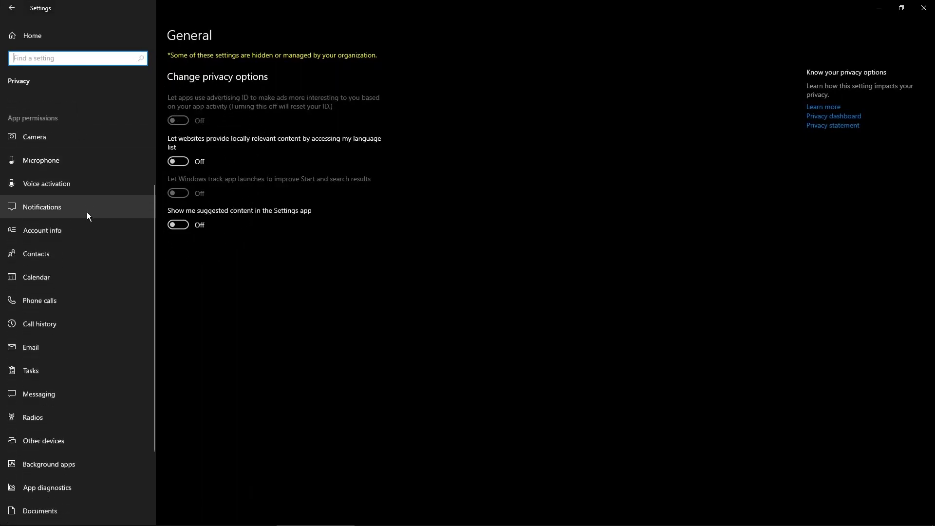
pyautogui.click(54, 358)
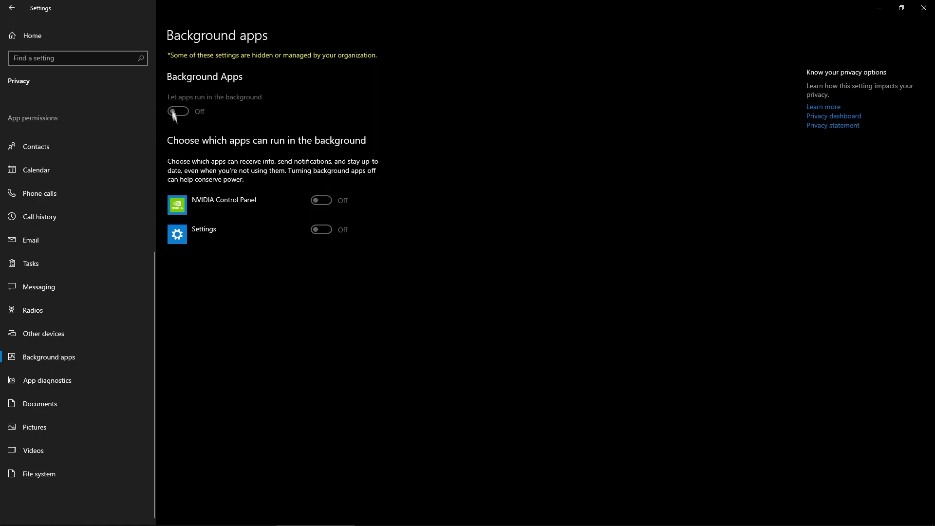
pyautogui.click(25, 382)
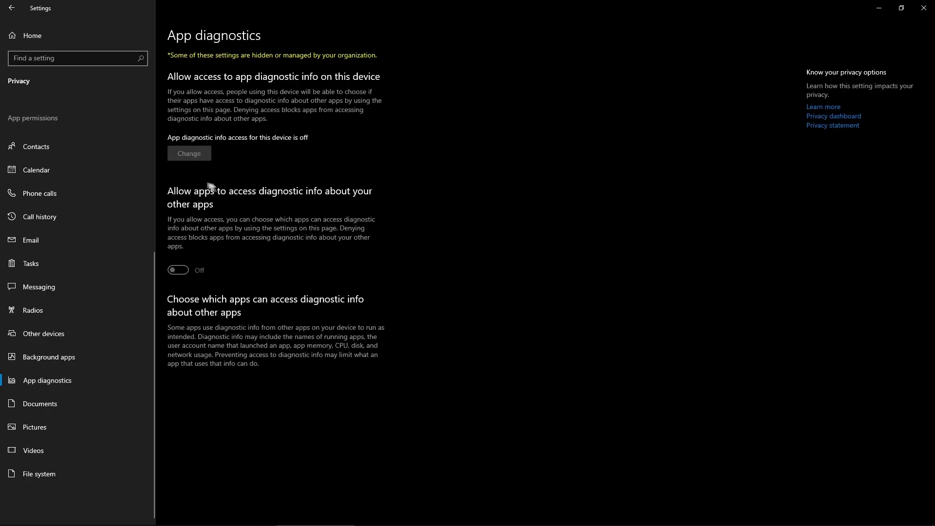
pyautogui.scroll(5, 54, 182)
pyautogui.click(14, 37)
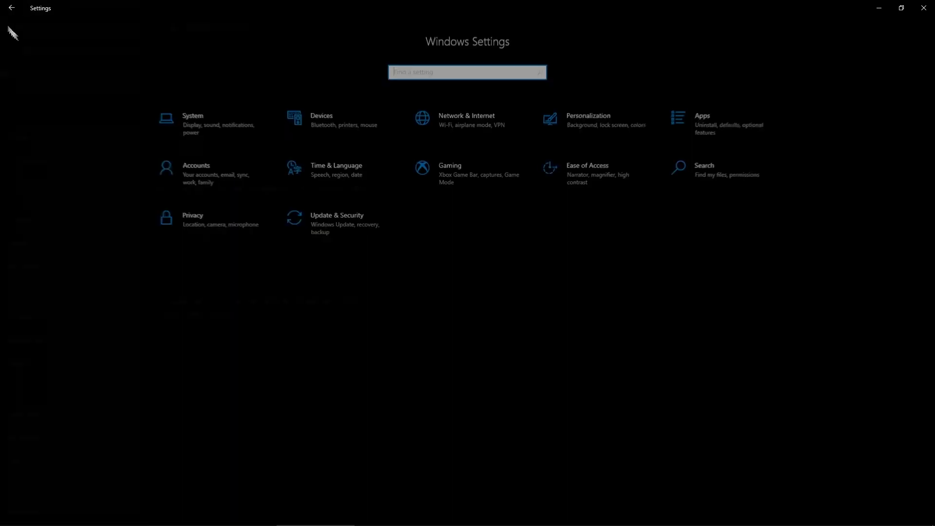
# Step: Switch off 'Show animations in Windows' under Ease of Access and close Settings
pyautogui.click(581, 177)
pyautogui.scroll(-3, 329, 338)
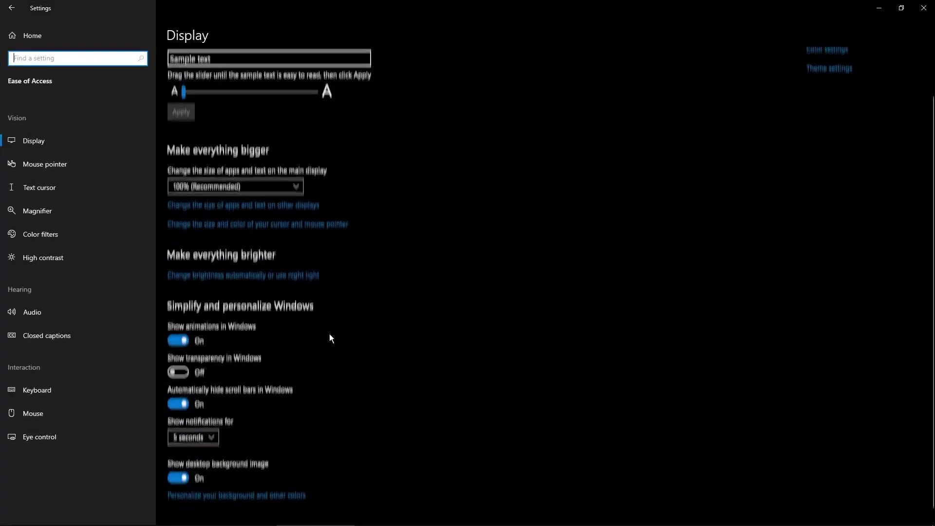
pyautogui.click(176, 328)
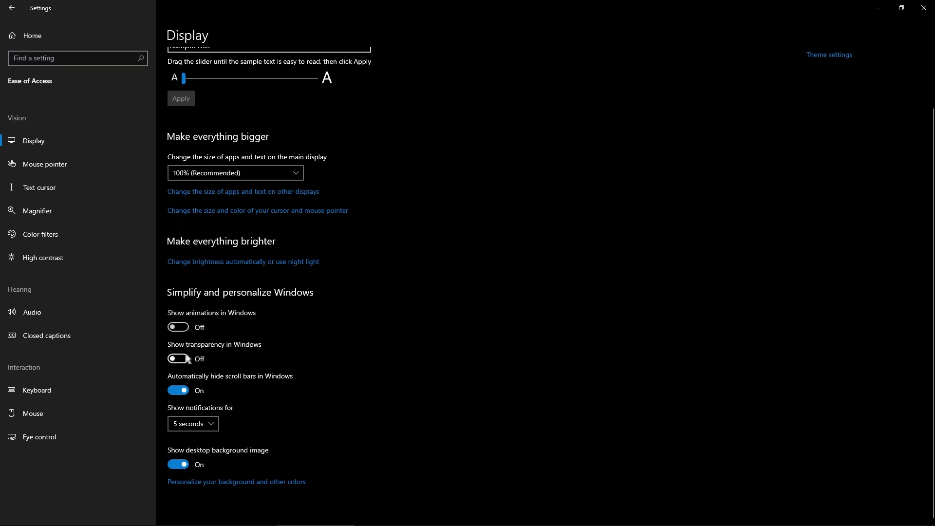
pyautogui.scroll(3, 232, 316)
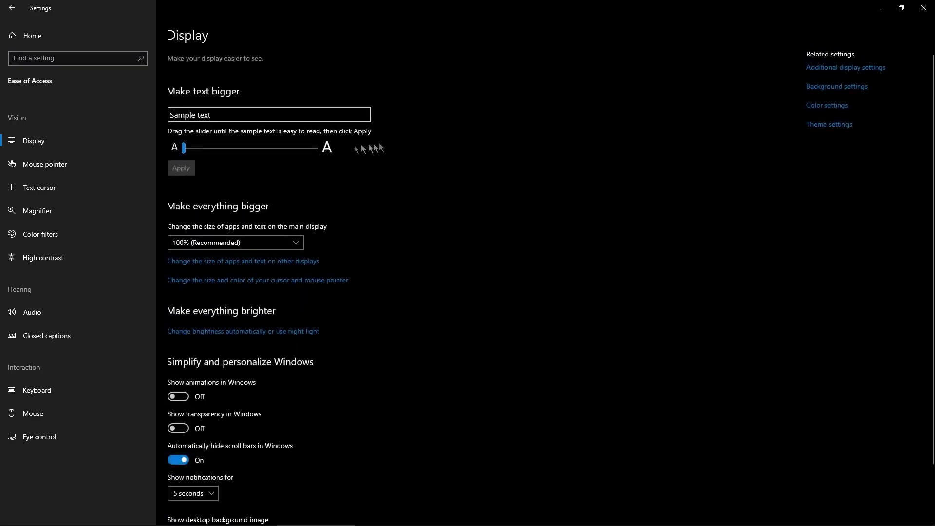
pyautogui.click(924, 8)
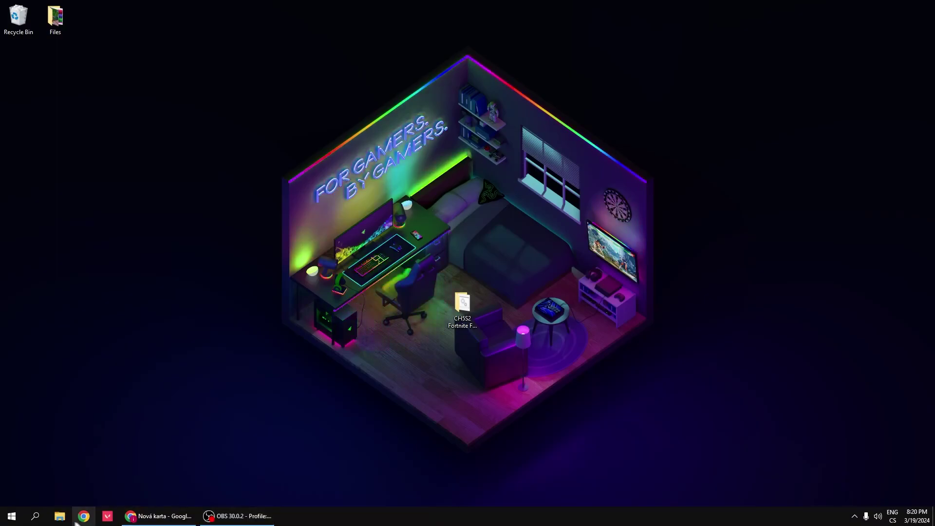
# Step: Open the system information for This PC from File Explorer
pyautogui.click(59, 516)
pyautogui.moveTo(419, 167); pyautogui.dragTo(462, 150)
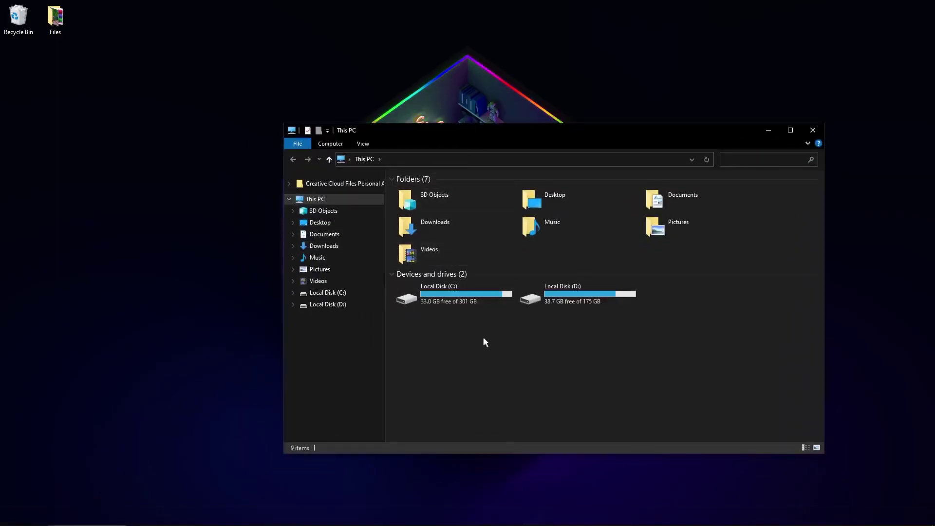
pyautogui.rightClick(467, 345)
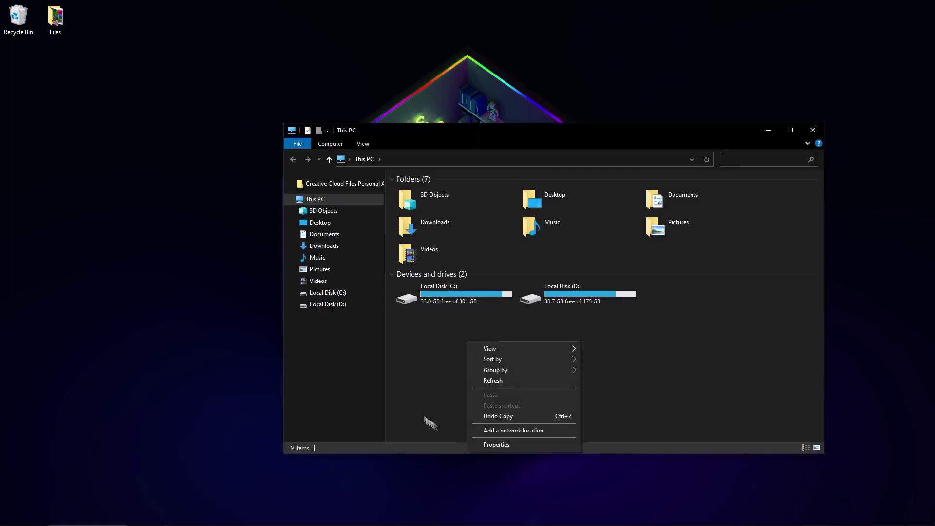
pyautogui.click(496, 443)
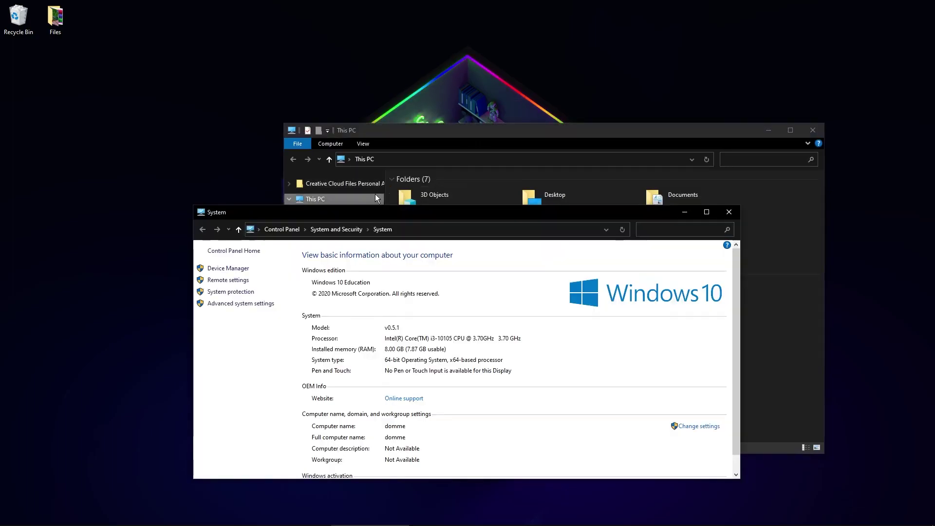
# Step: Set Visual Effects to 'Adjust for best performance' in Performance Options
pyautogui.click(245, 305)
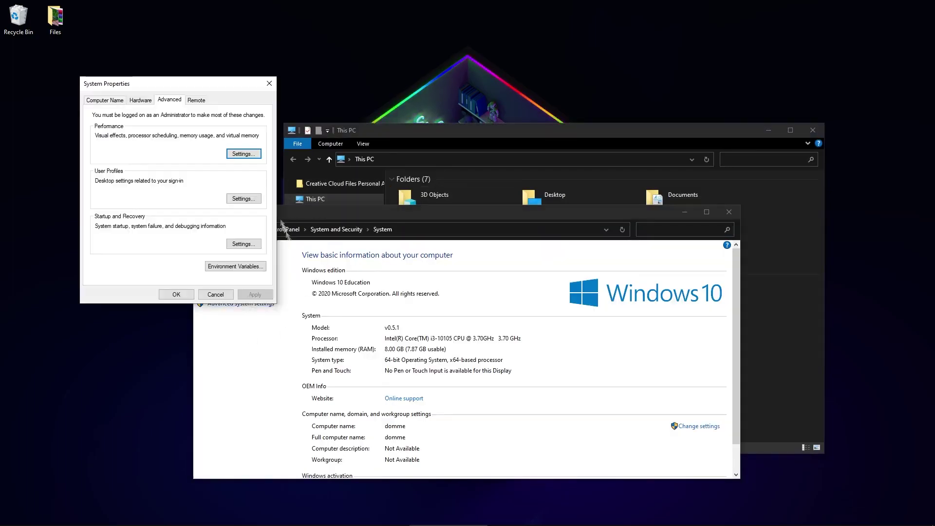
pyautogui.click(243, 154)
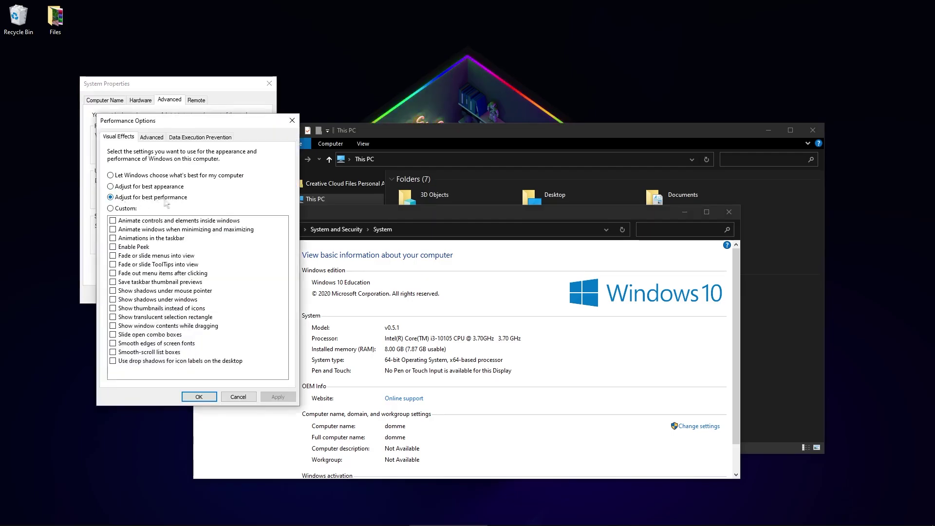
pyautogui.click(146, 186)
pyautogui.click(150, 197)
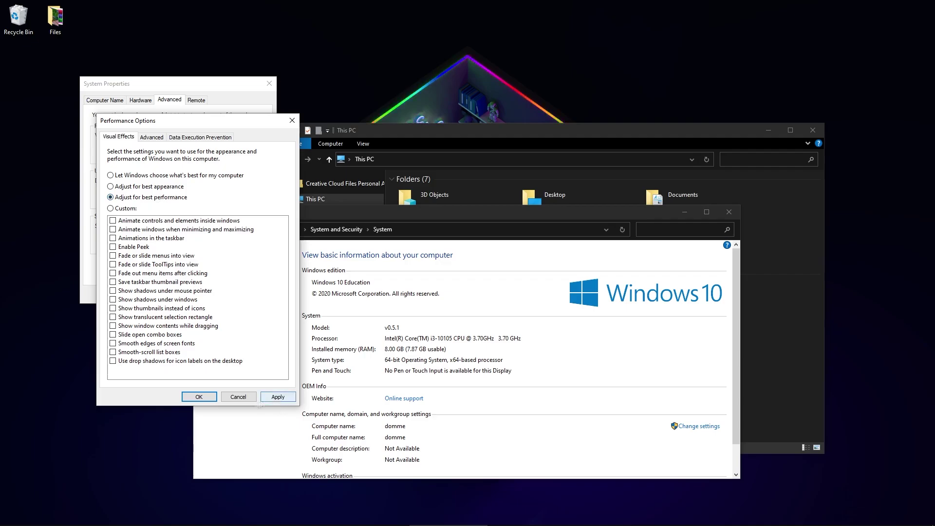
pyautogui.click(152, 139)
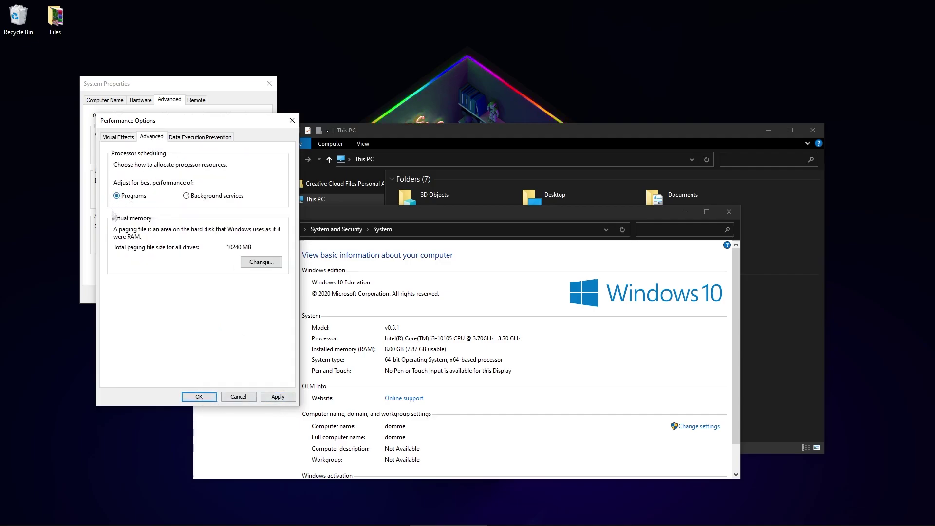
# Step: In Virtual Memory, turn off automatic paging file management and select drive C:
pyautogui.click(247, 263)
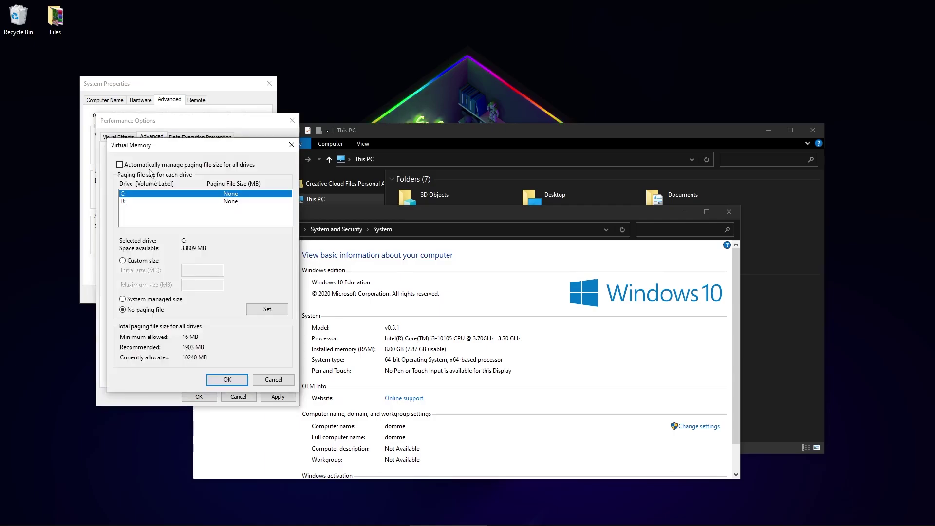
pyautogui.click(120, 165)
pyautogui.click(120, 165)
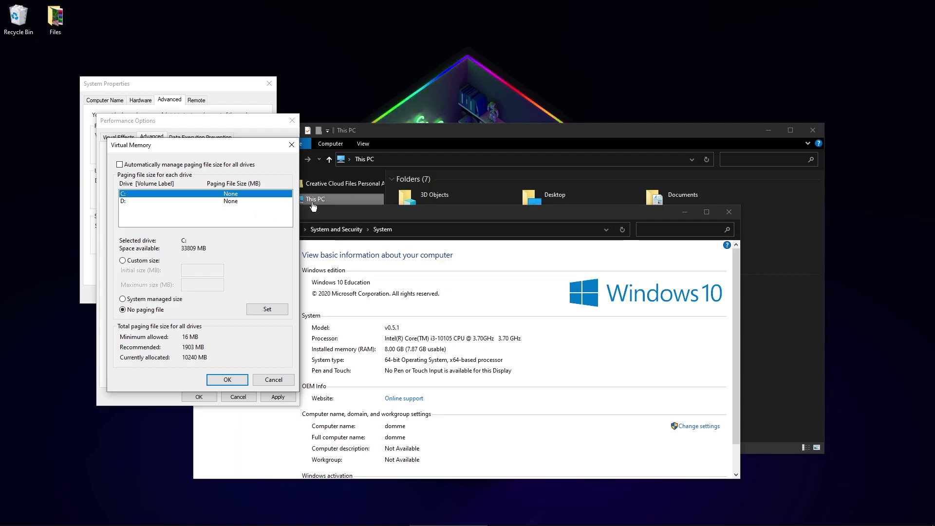
pyautogui.click(229, 201)
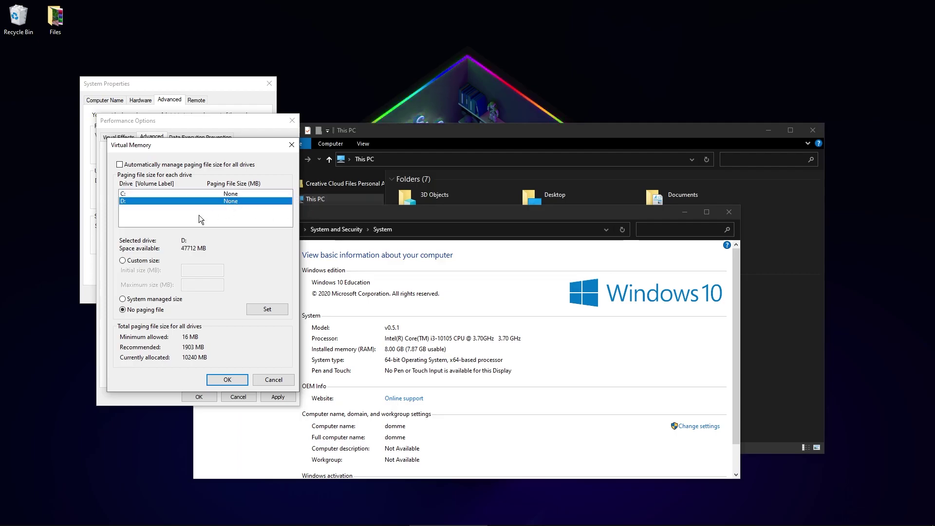
pyautogui.click(143, 194)
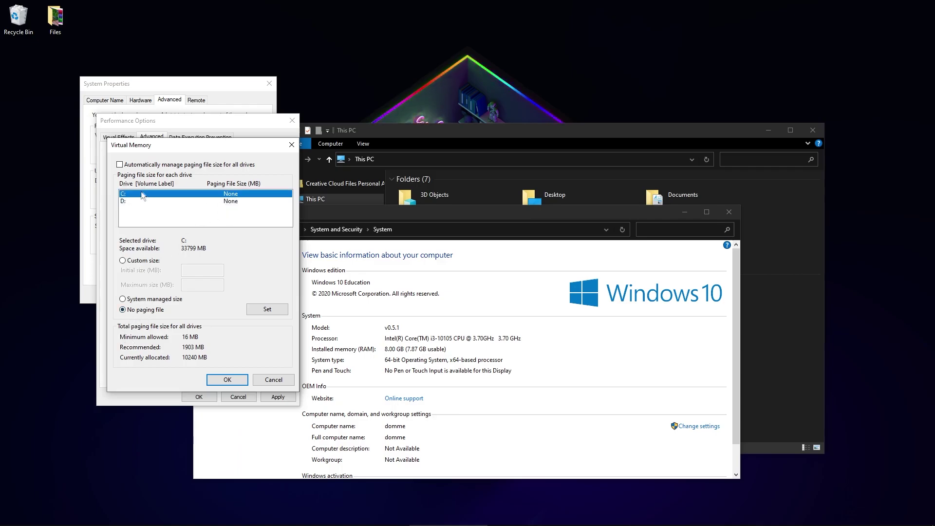
# Step: Give C: a custom 8000–12000 MB paging file, then close Performance Options and System Properties
pyautogui.click(122, 261)
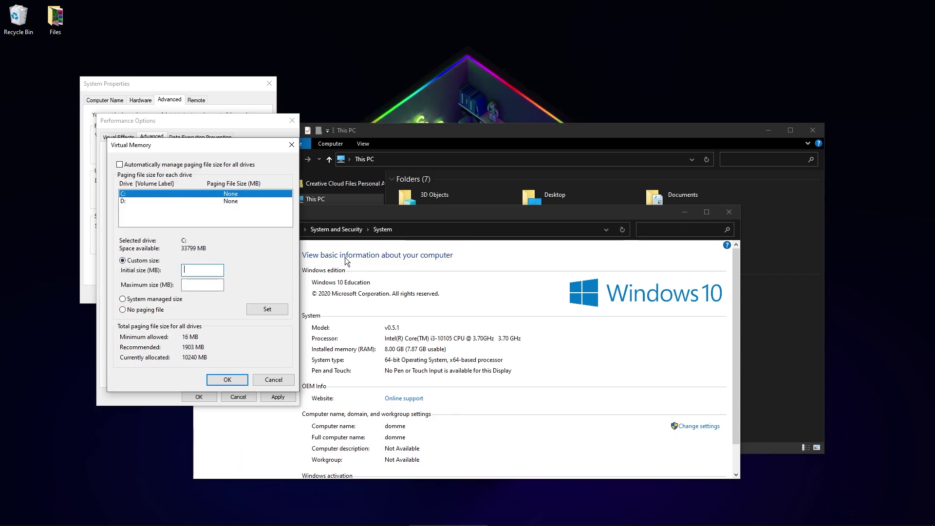
pyautogui.write('8000')
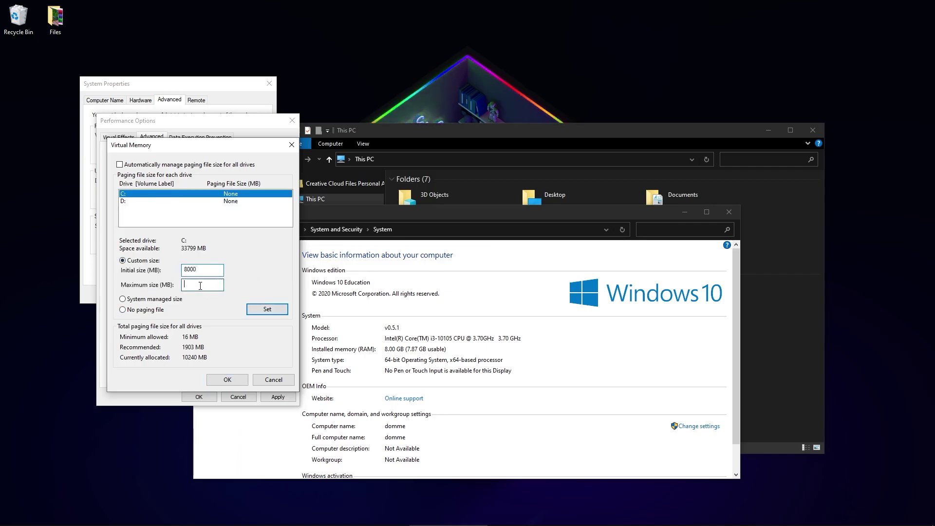
pyautogui.write('12000')
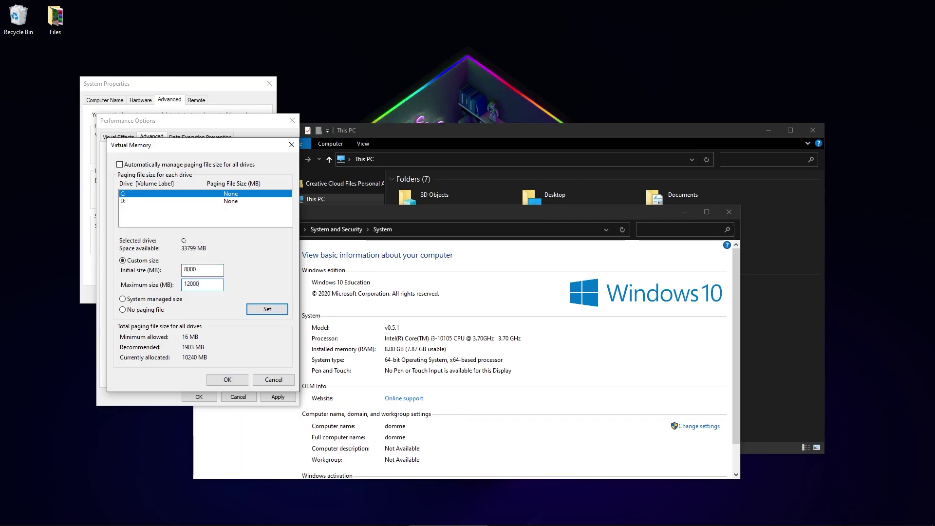
pyautogui.click(268, 310)
pyautogui.click(241, 380)
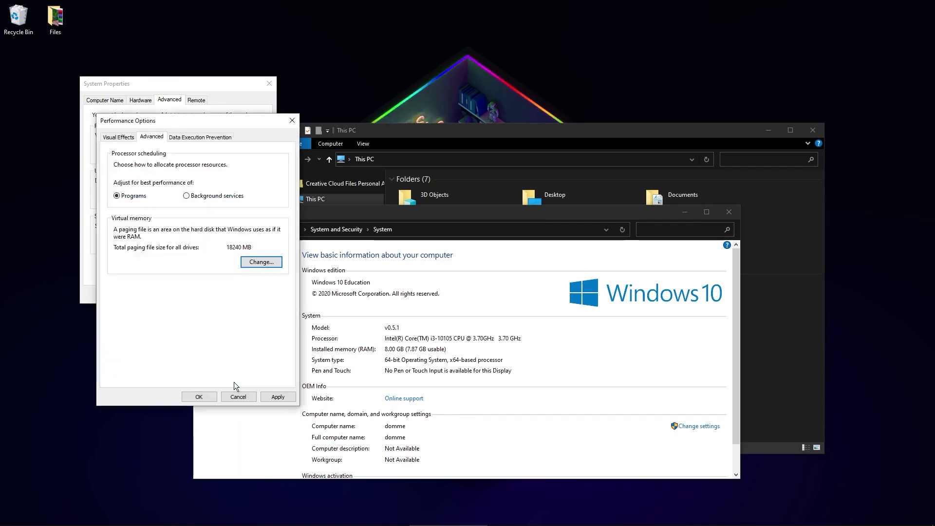
pyautogui.click(293, 121)
pyautogui.click(269, 84)
# Step: Close the system information window and open the properties of Local Disk (C:)
pyautogui.click(730, 212)
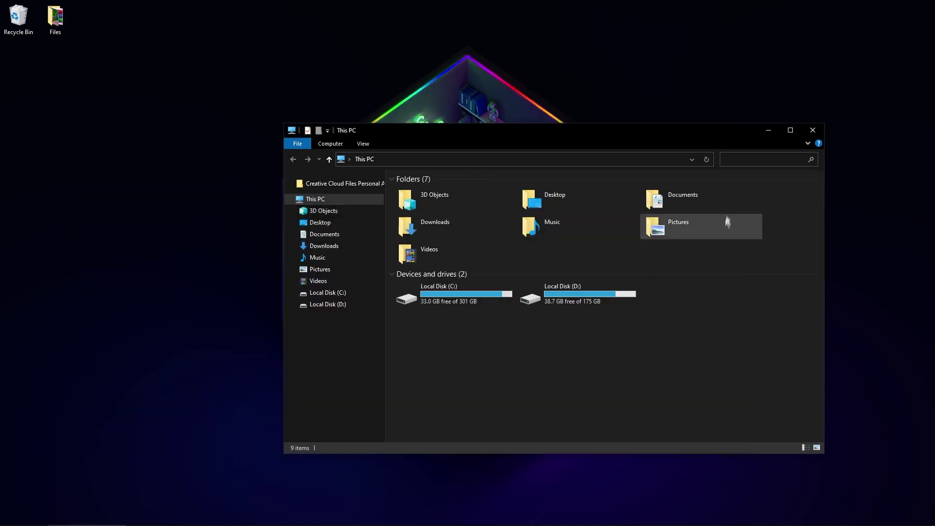
pyautogui.rightClick(441, 297)
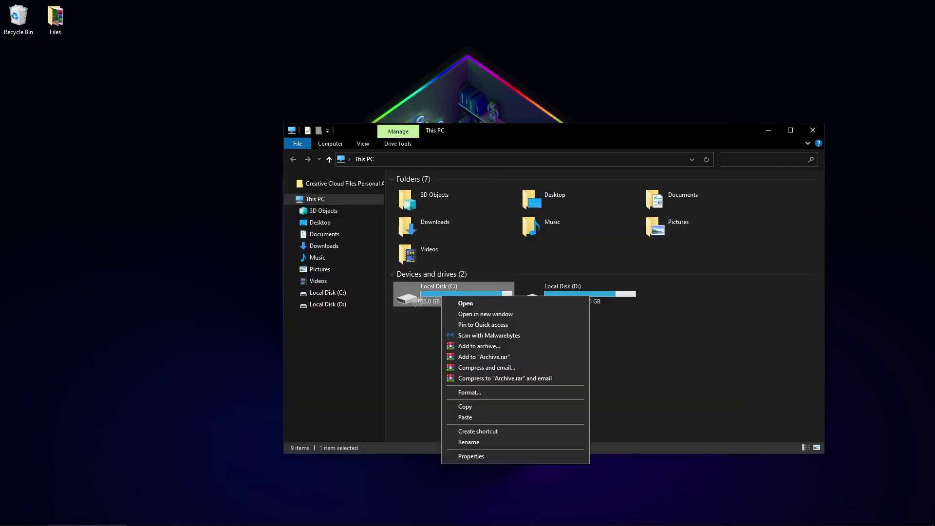
pyautogui.click(470, 456)
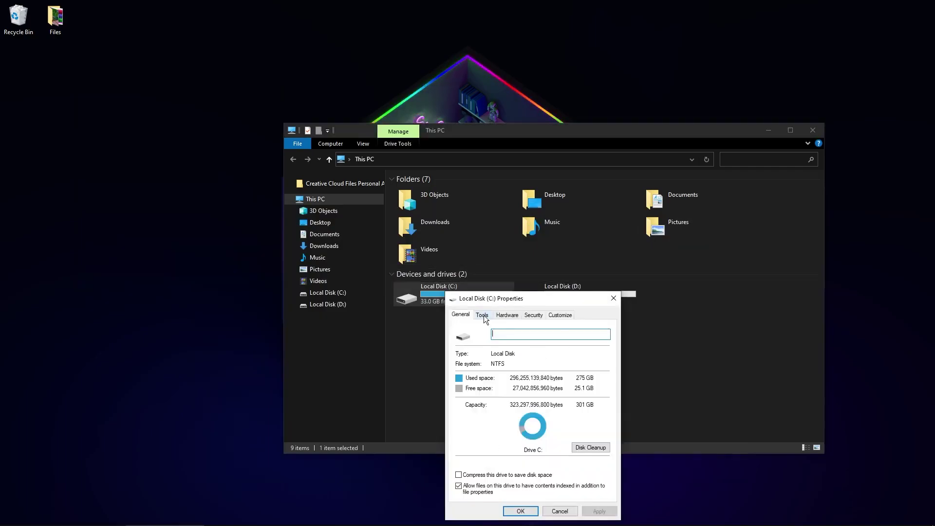
pyautogui.moveTo(497, 300); pyautogui.dragTo(448, 249)
pyautogui.click(440, 266)
# Step: Keep 'Enable write caching' ticked in the NVMe disk's policies and close both properties dialogs
pyautogui.click(464, 266)
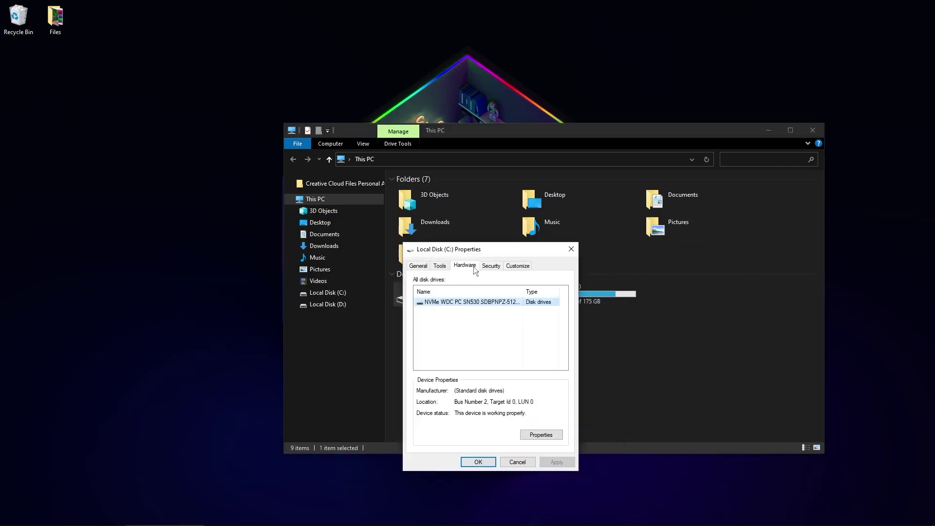
pyautogui.click(541, 435)
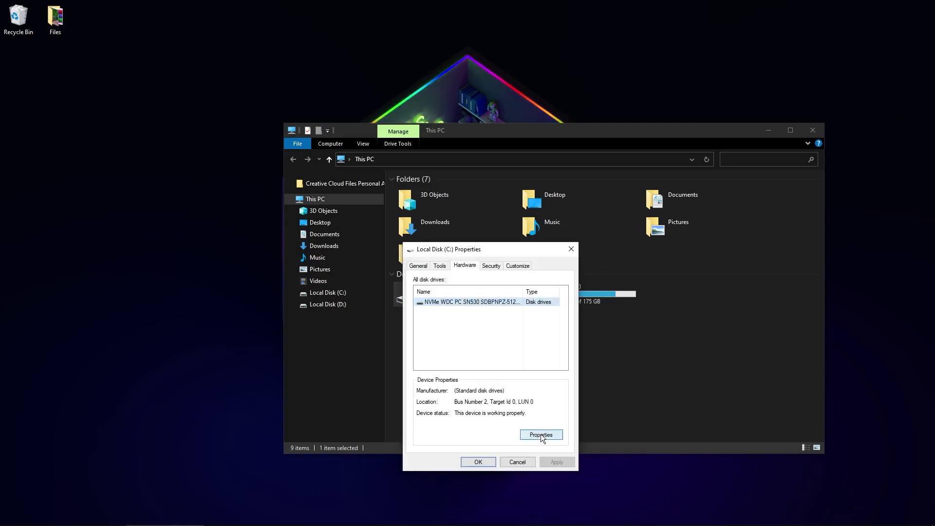
pyautogui.click(458, 303)
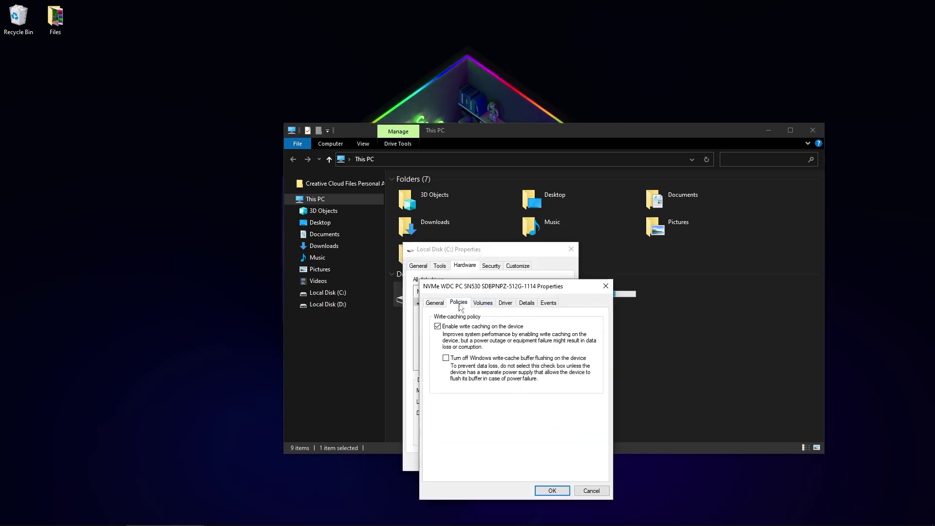
pyautogui.click(437, 327)
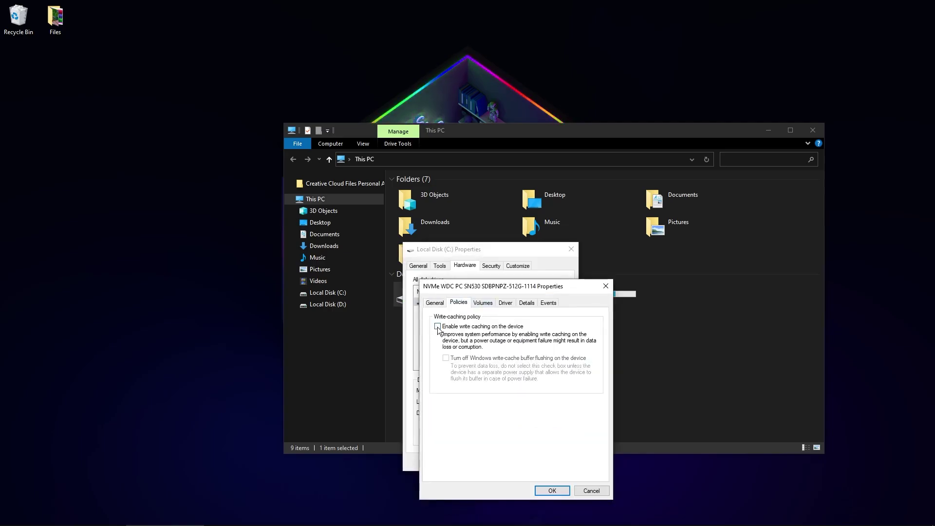
pyautogui.click(437, 327)
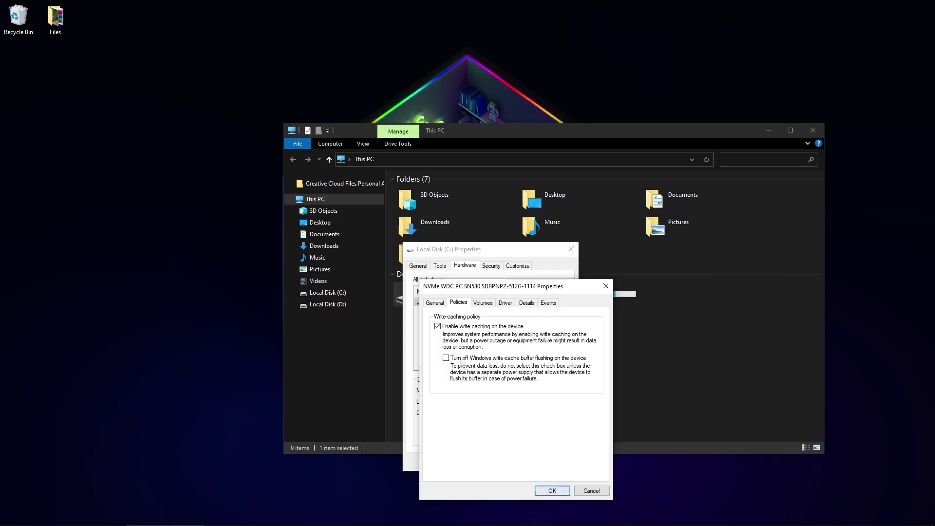
pyautogui.click(552, 490)
pyautogui.click(487, 458)
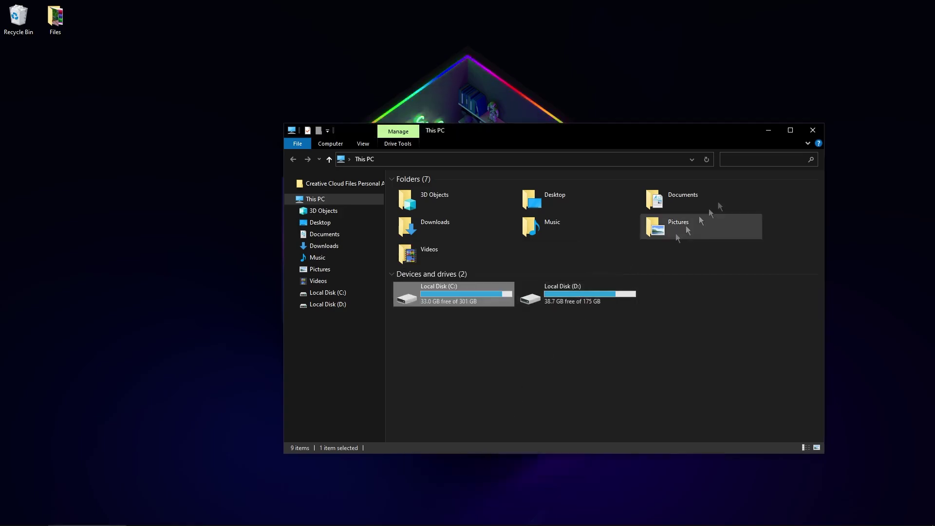
# Step: Close This PC and launch Device Manager by searching 'device'
pyautogui.click(812, 130)
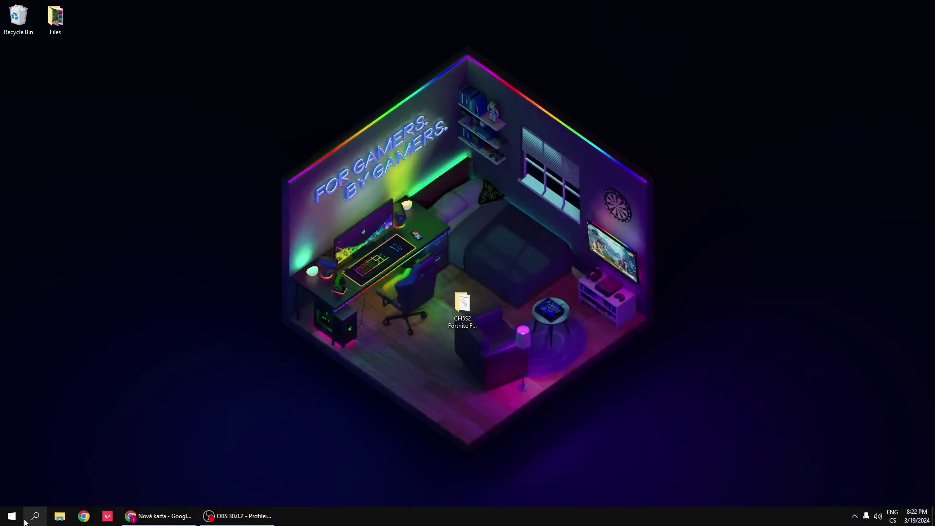
pyautogui.click(28, 516)
pyautogui.write('d')
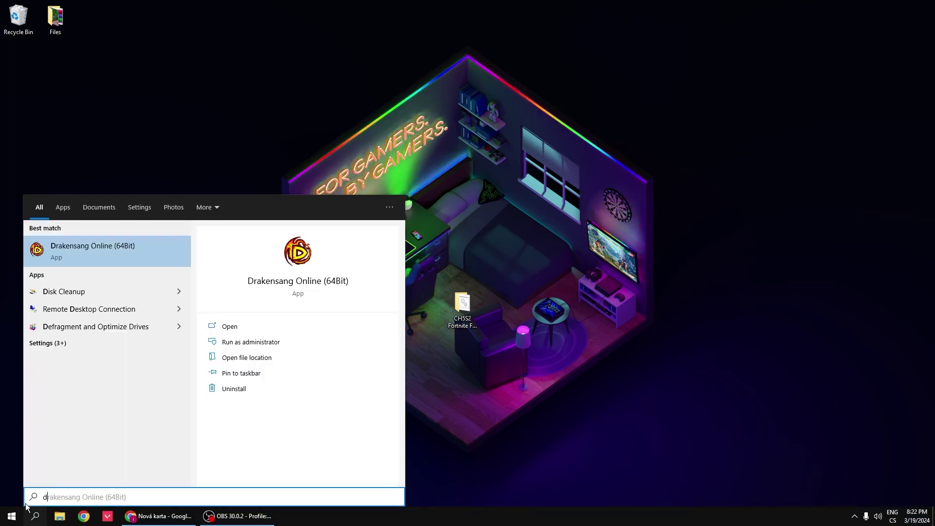
pyautogui.write('evice')
pyautogui.click(77, 256)
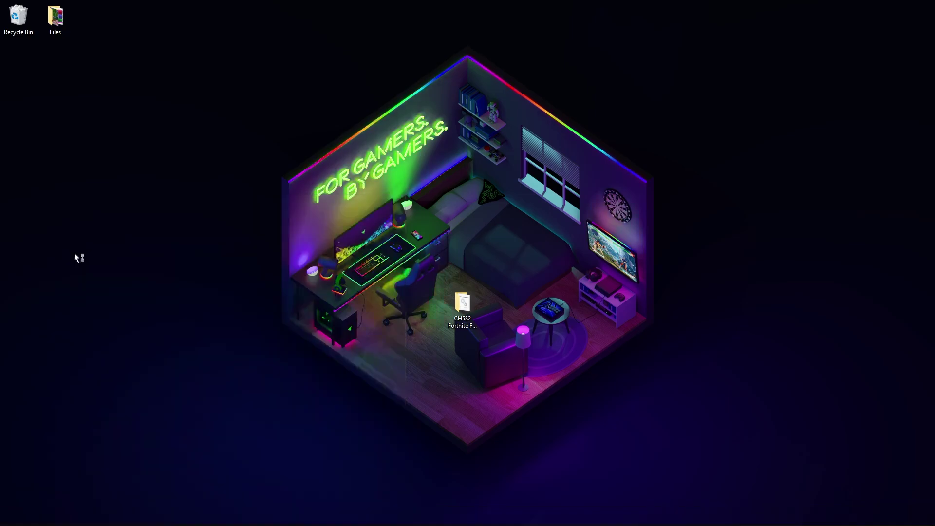
pyautogui.moveTo(187, 37); pyautogui.dragTo(457, 129)
pyautogui.scroll(-6, 376, 278)
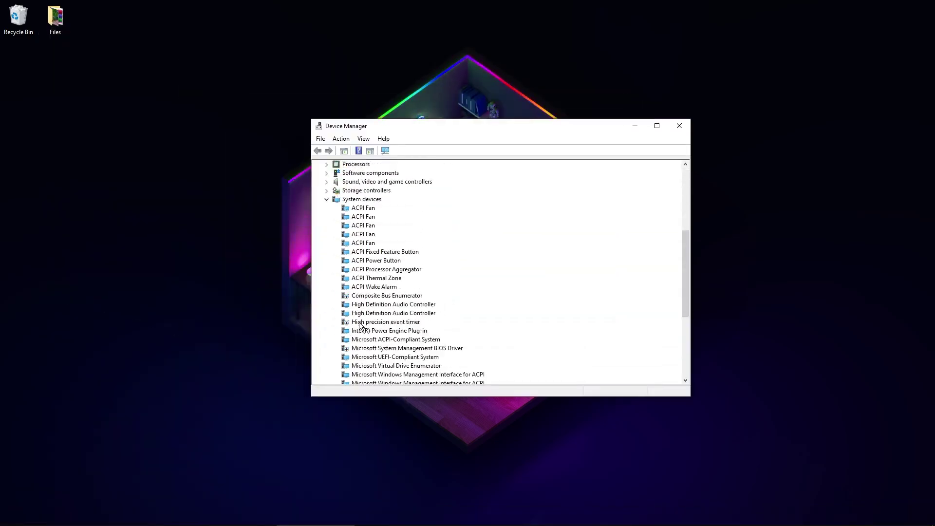
# Step: Disable the High precision event timer under System devices, confirming the warning
pyautogui.click(378, 325)
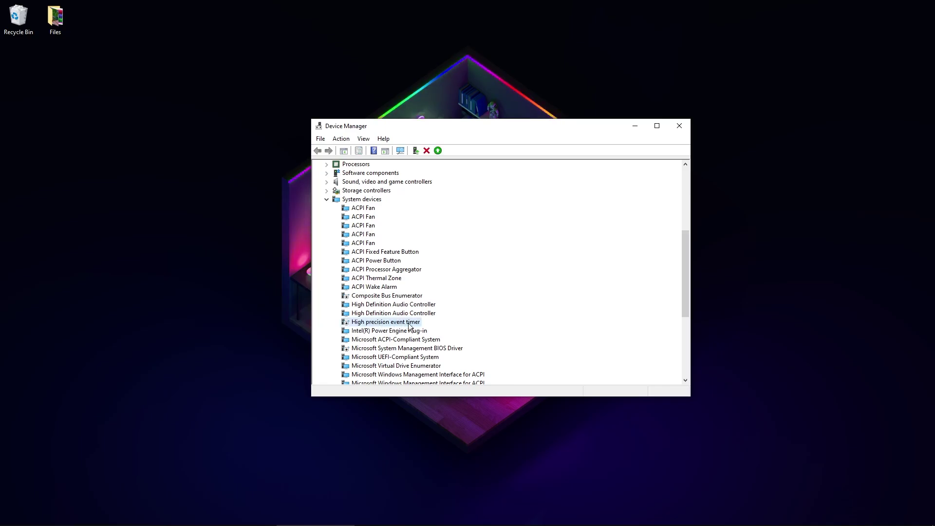
pyautogui.rightClick(409, 323)
pyautogui.click(414, 342)
pyautogui.scroll(-3, 380, 307)
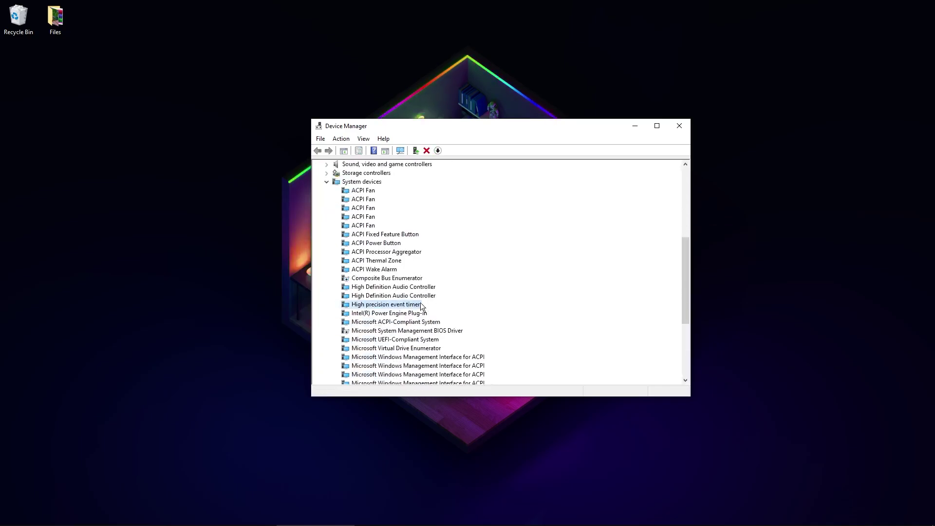
pyautogui.rightClick(382, 307)
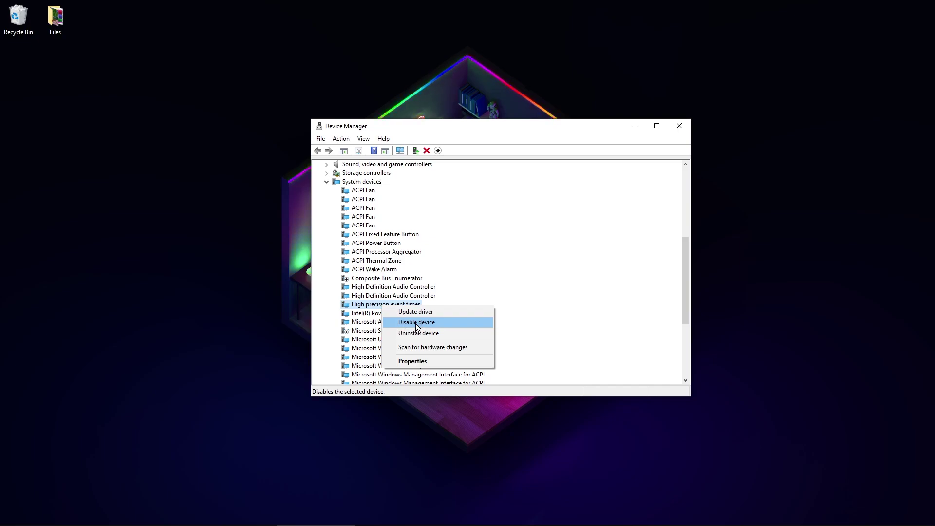
pyautogui.rightClick(354, 306)
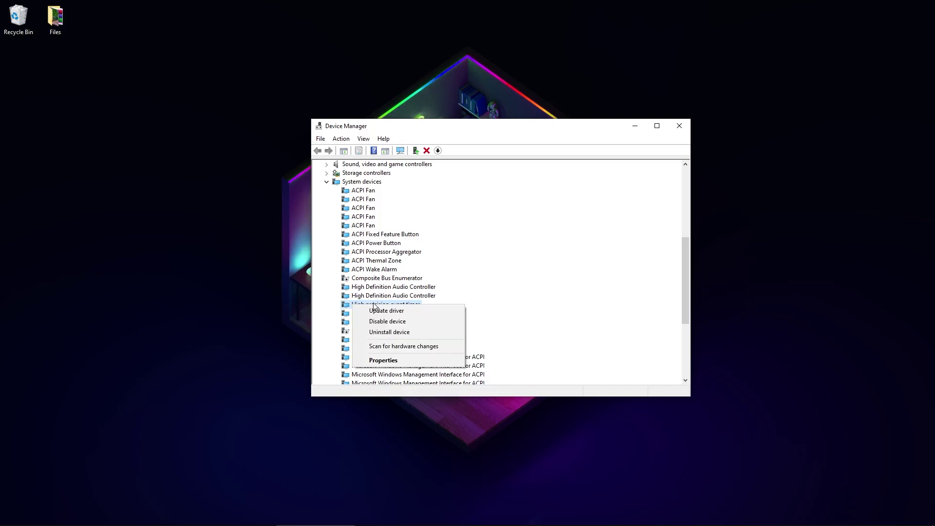
pyautogui.click(387, 322)
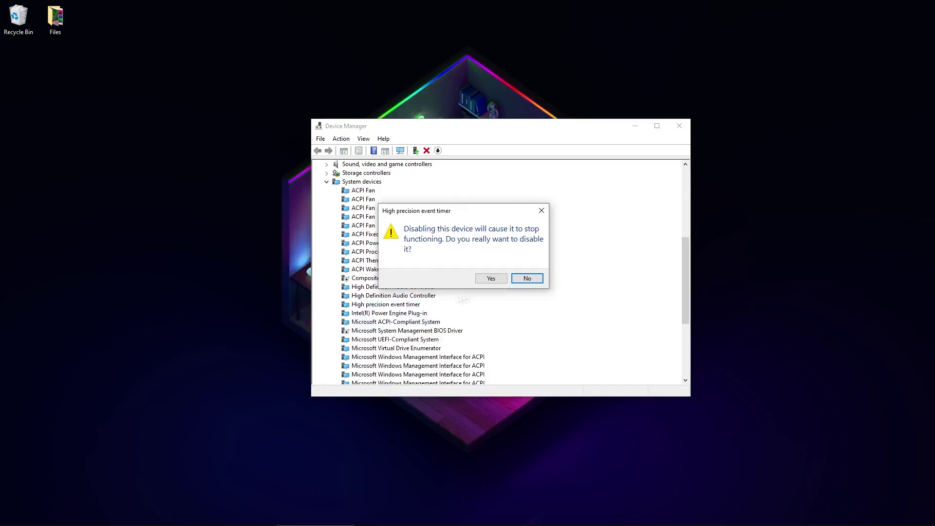
pyautogui.click(491, 278)
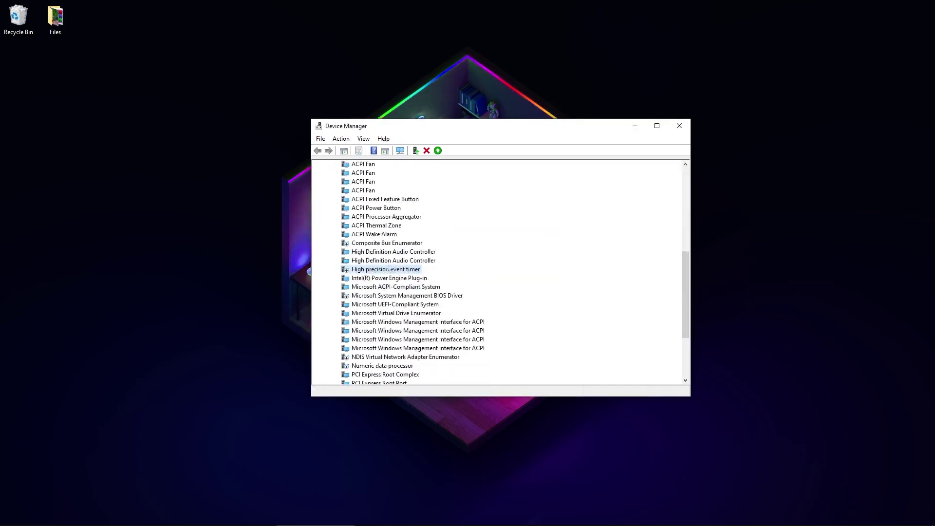
# Step: Close Device Manager and show the Start menu's Shut down and Restart options
pyautogui.click(679, 126)
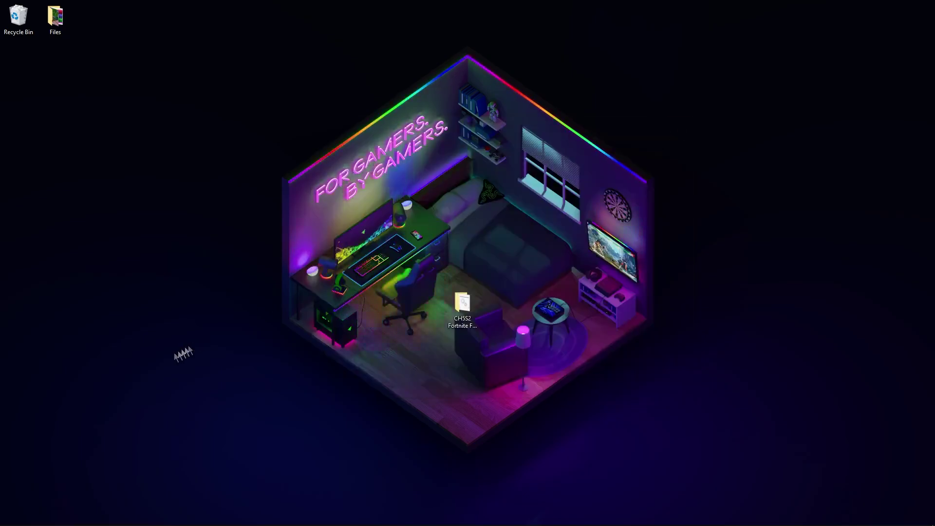
pyautogui.click(12, 515)
pyautogui.click(25, 495)
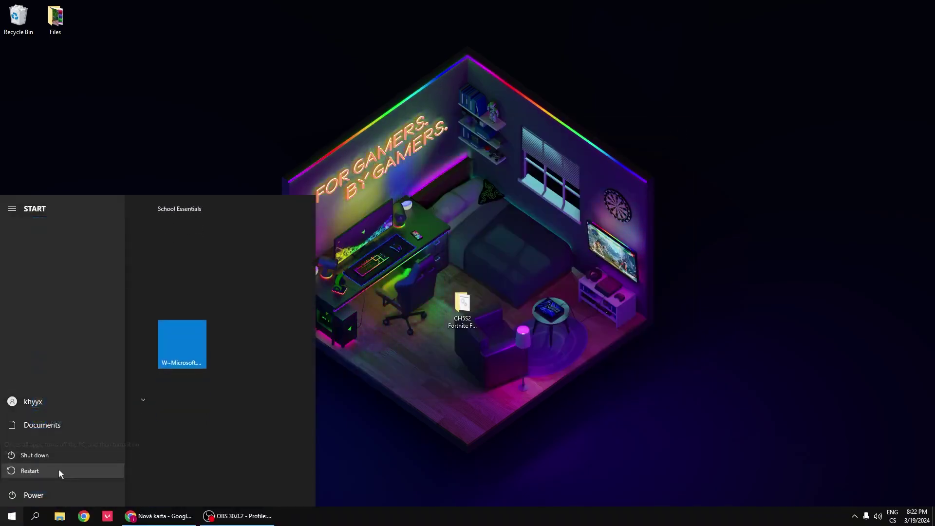